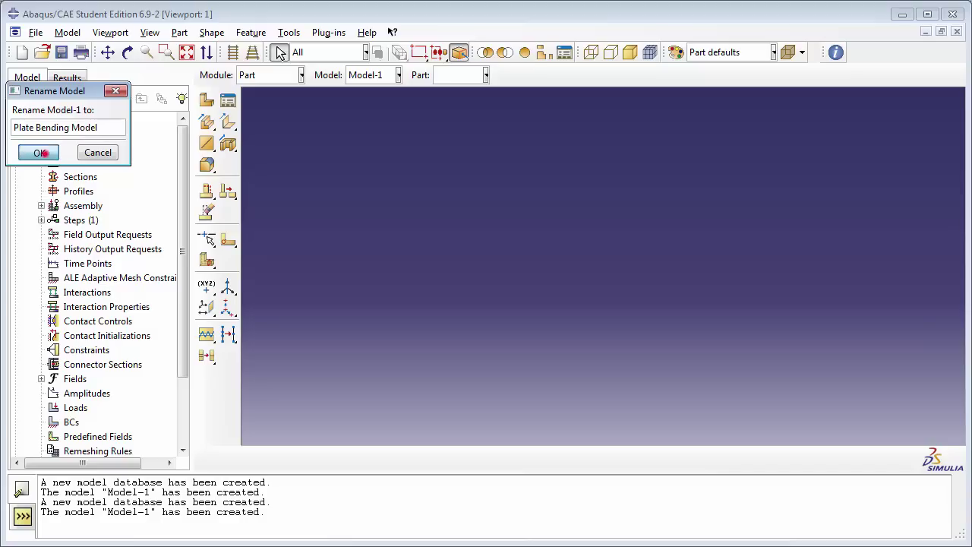
Step: Create a 3D deformable part named Plate with a planar shell base feature and an approximate size of 20
click(70, 148)
double_click(70, 148)
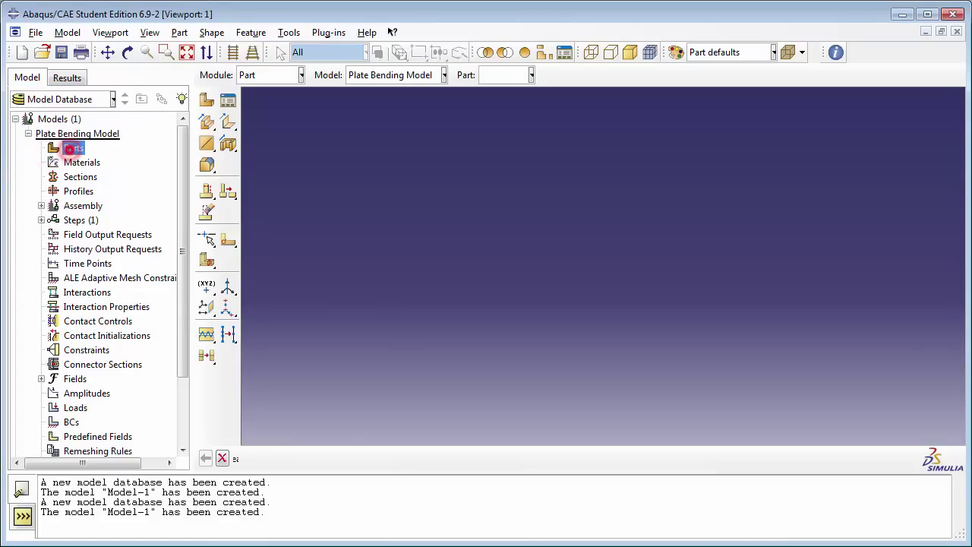
text(Plate)
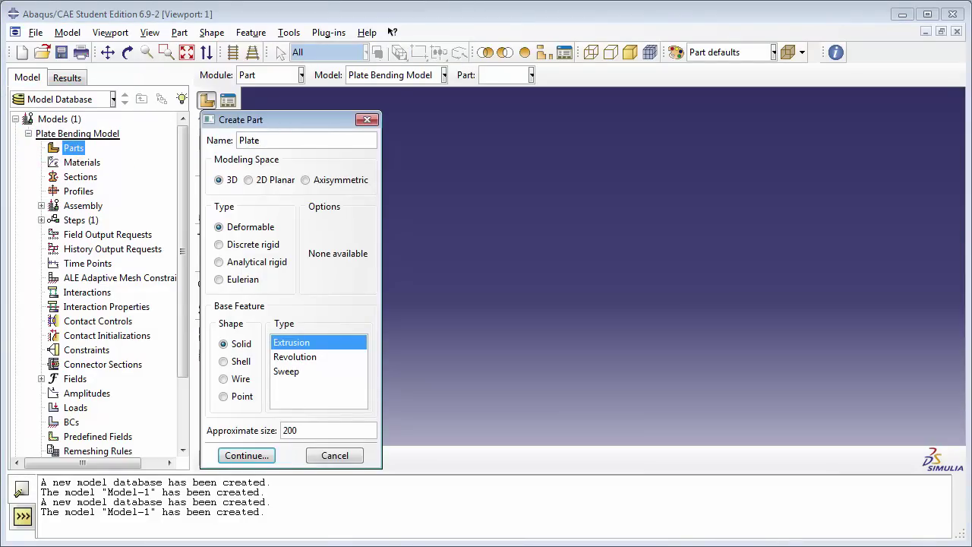
click(220, 180)
click(245, 224)
click(225, 361)
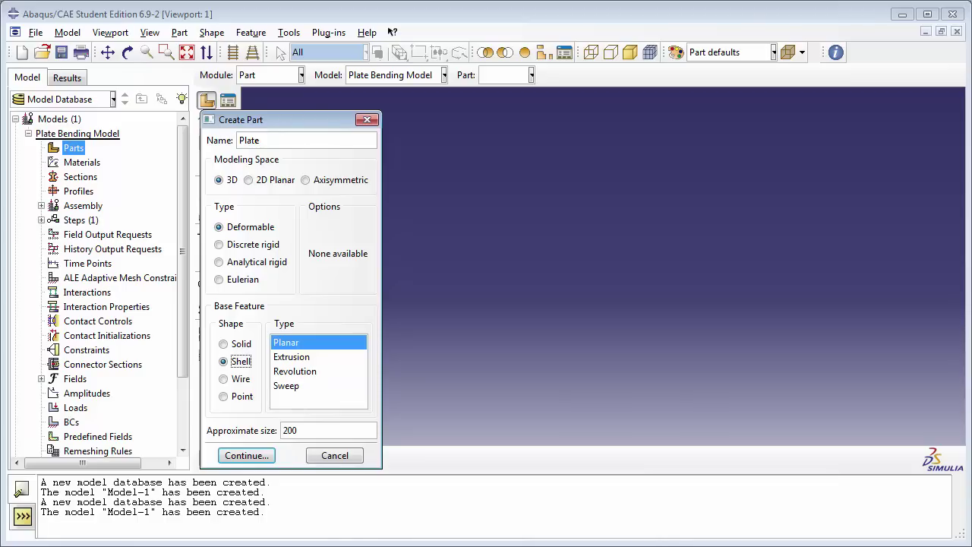
click(310, 341)
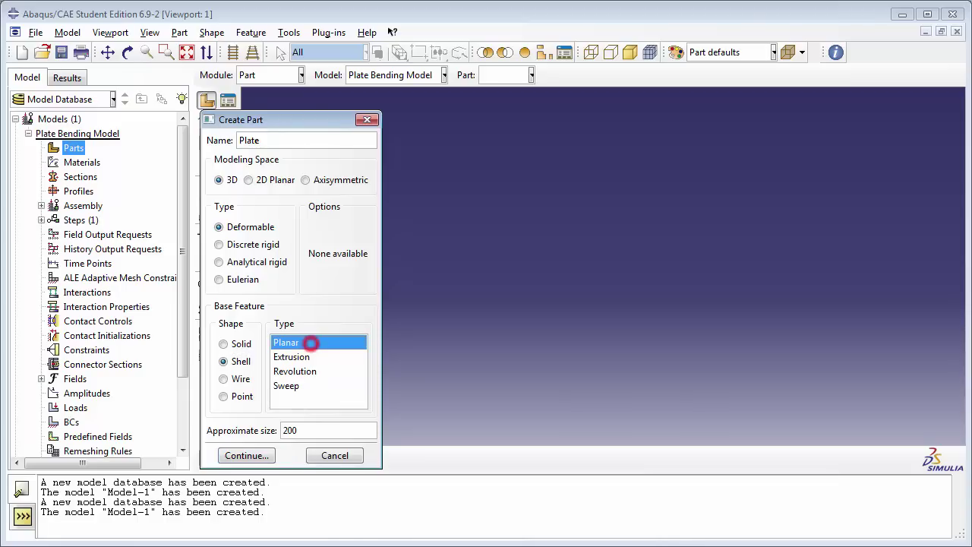
click(310, 430)
key(BackSpace)
click(251, 454)
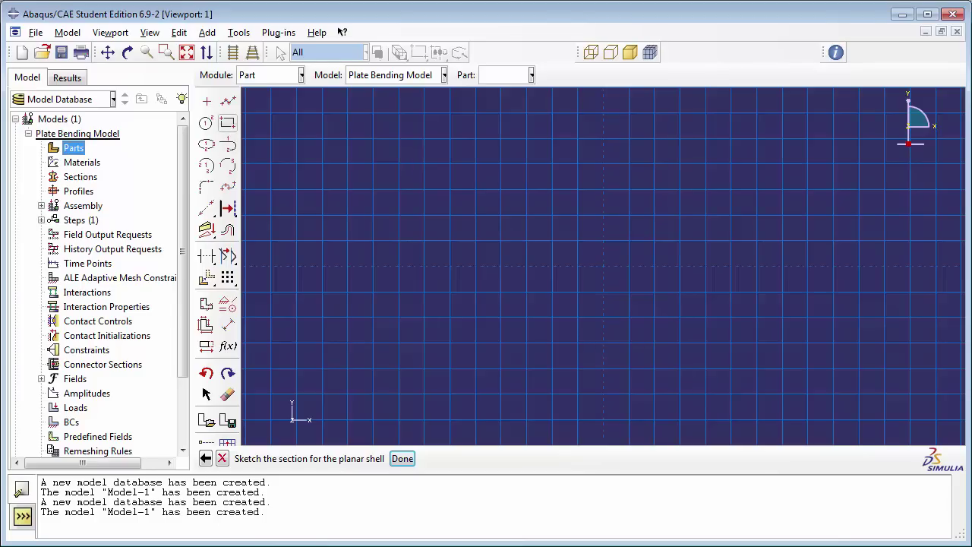
Step: Sketch a rectangle about 5.25 by 2.25 with its starting corner at the origin
click(228, 123)
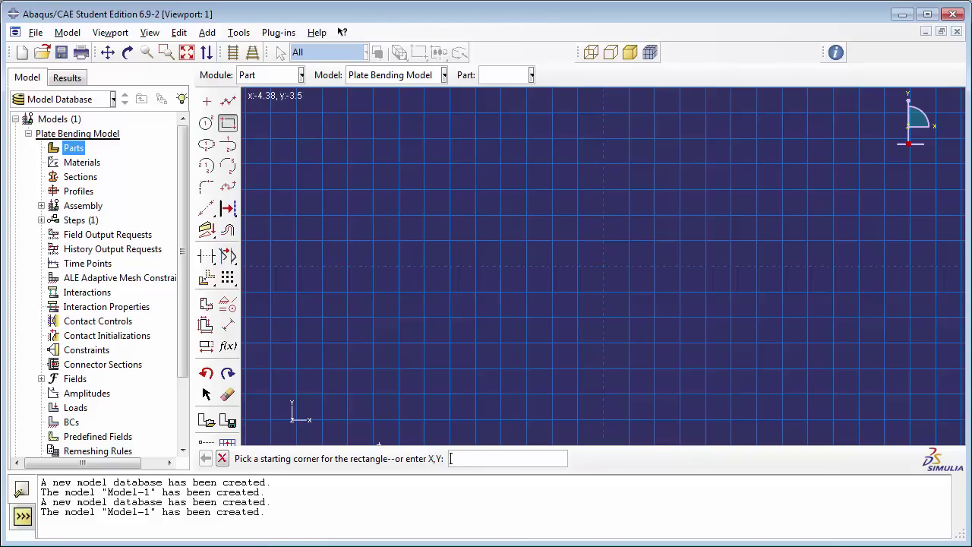
click(602, 266)
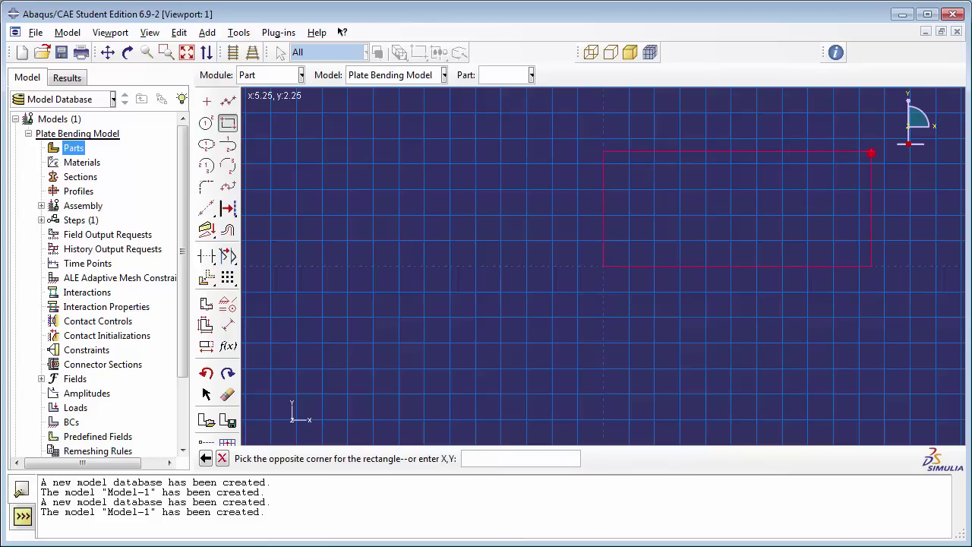
click(871, 153)
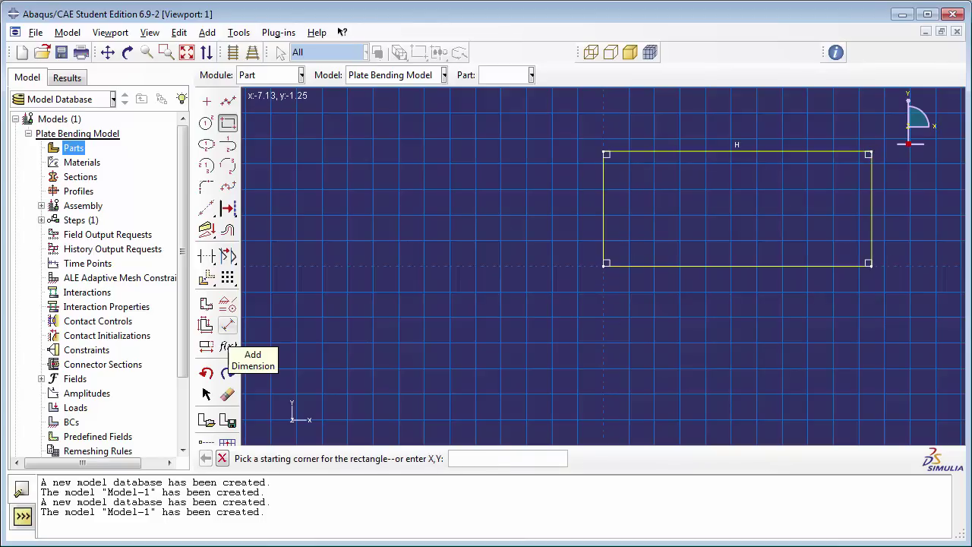
Step: Dimension the rectangle's bottom horizontal edge to 5.0
click(227, 325)
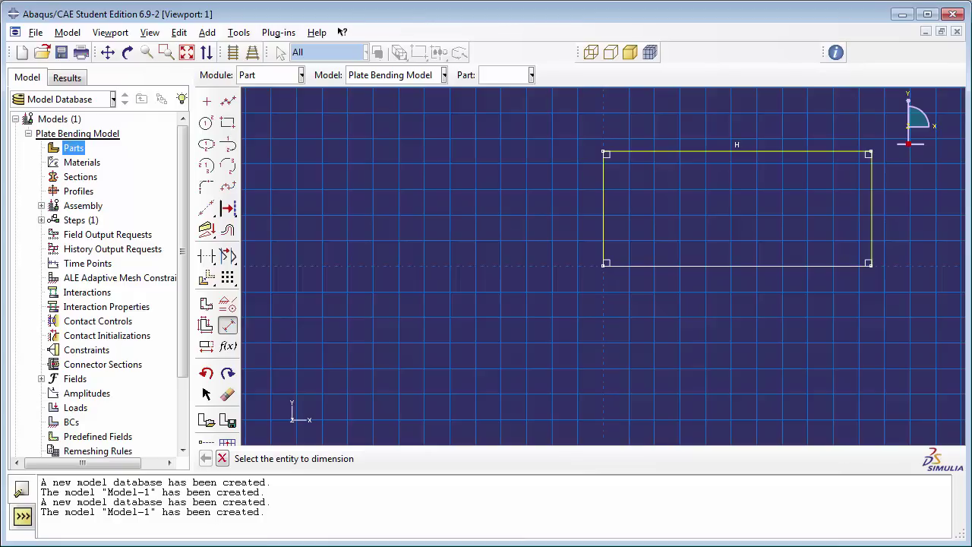
click(697, 264)
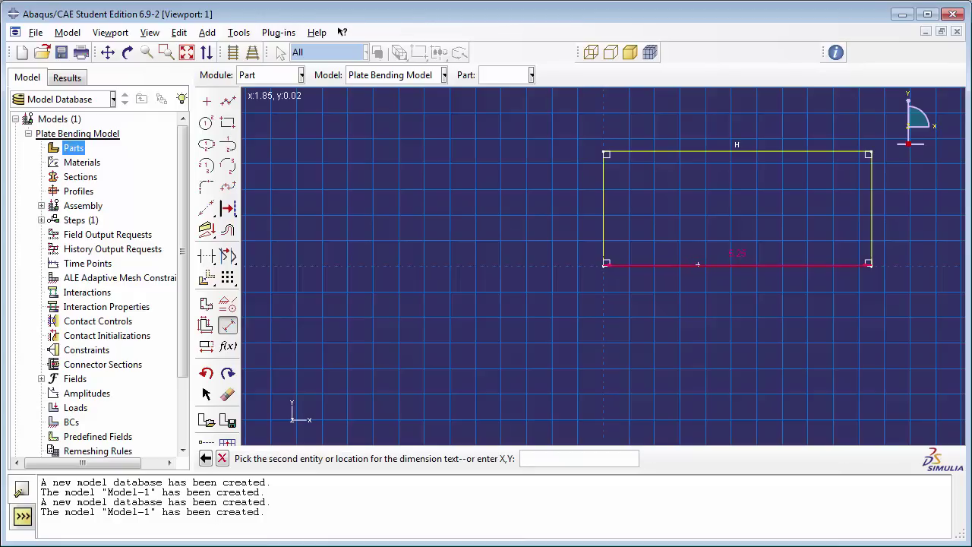
click(708, 296)
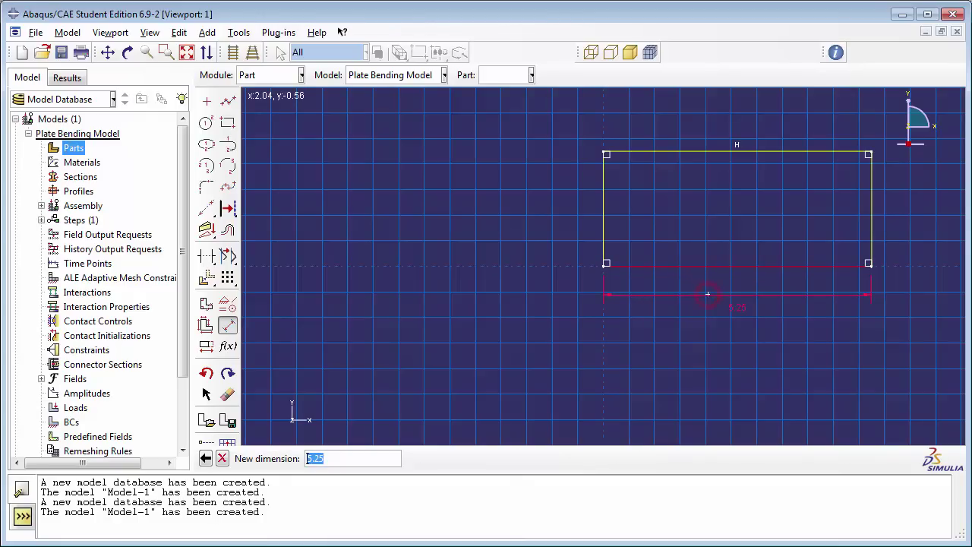
key(BackSpace)
text(5.0)
key(Return)
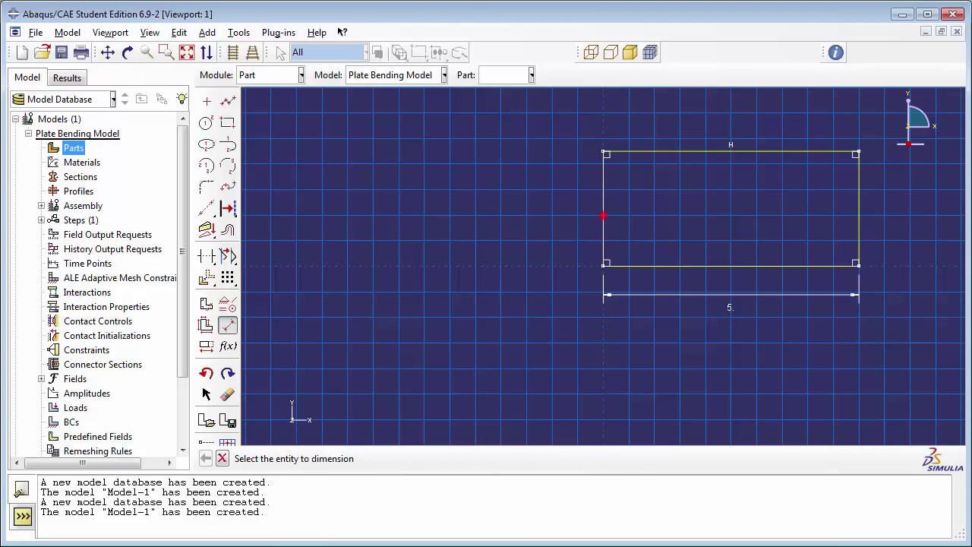
Step: Dimension the rectangle's left vertical edge to 3.0 and finish the planar shell sketch
click(603, 215)
click(564, 214)
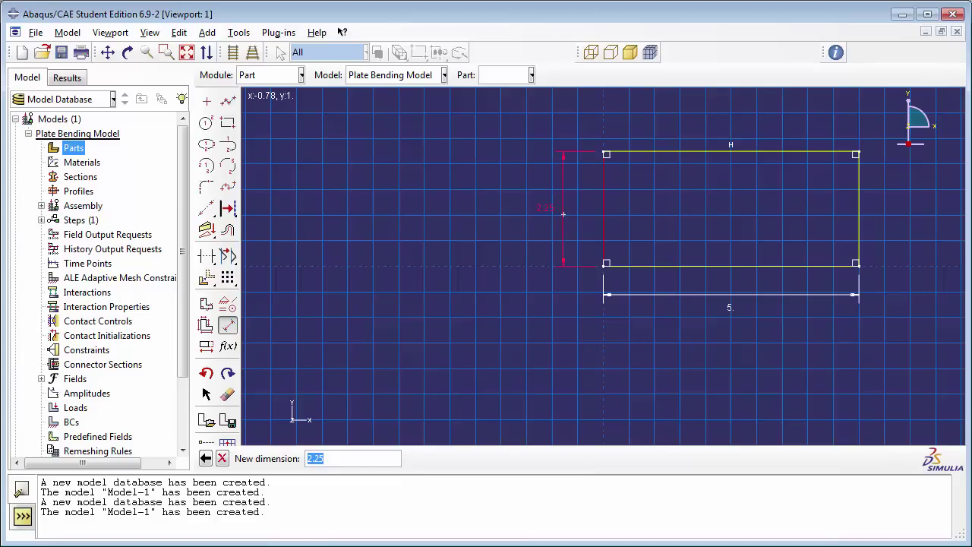
key(BackSpace)
text(3.0)
key(Return)
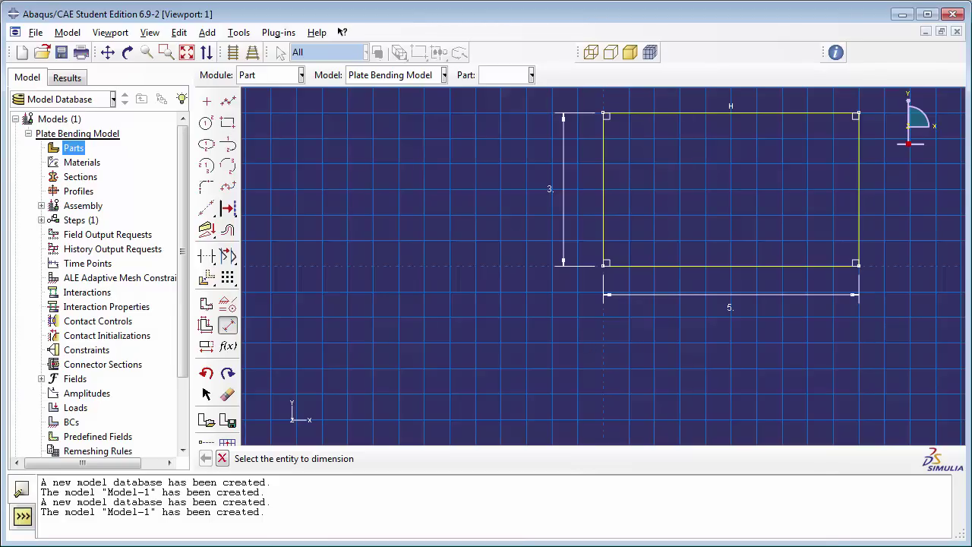
scroll(550, 320, down, 2)
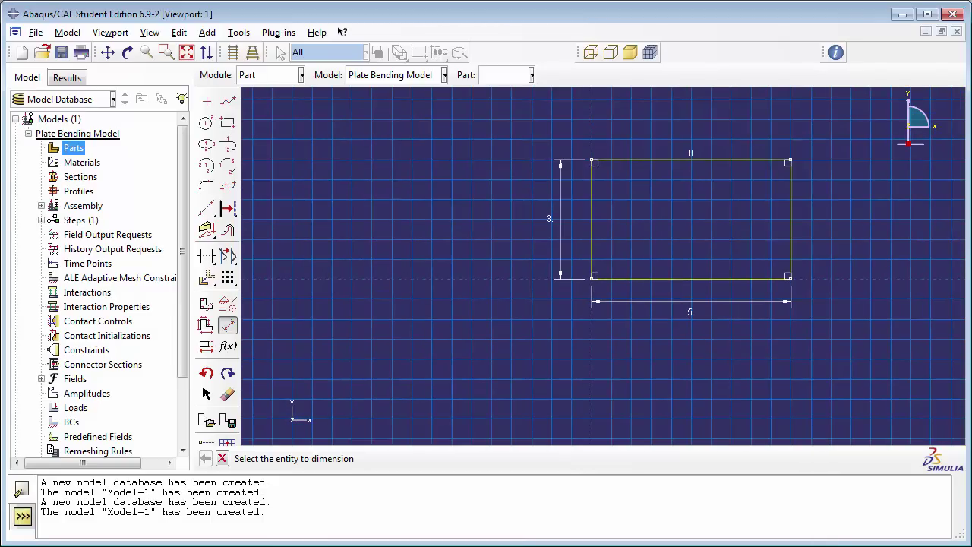
key(Escape)
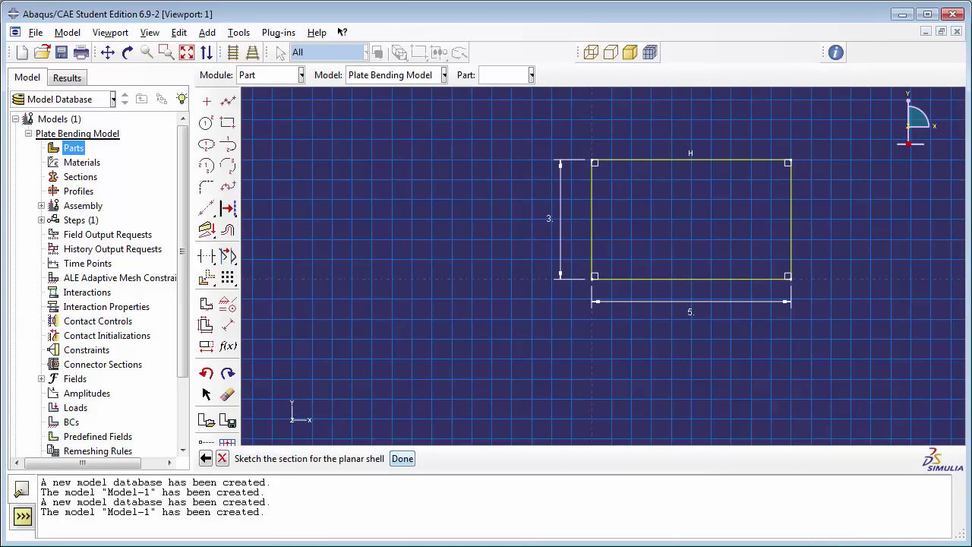
click(402, 458)
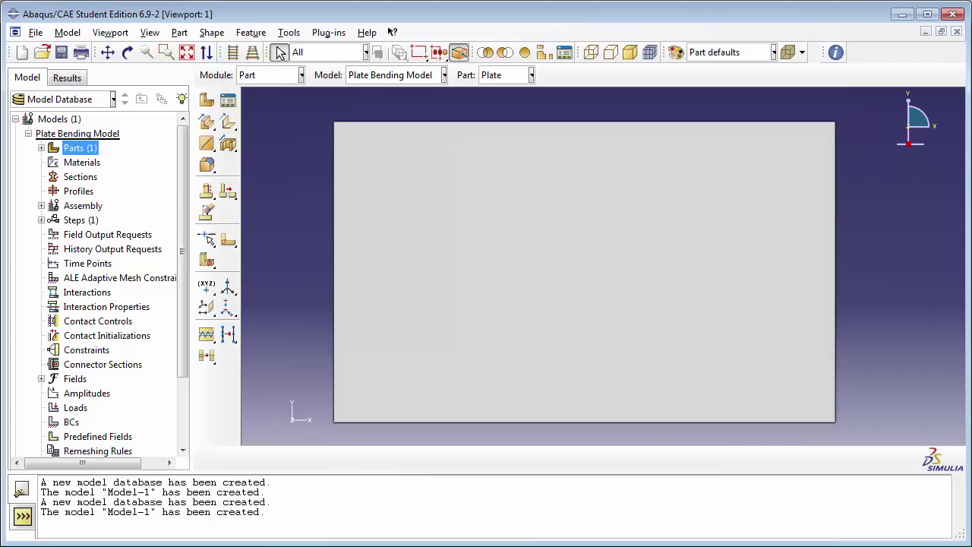
Step: Create a material named AISI 1005 Steel with a mass density of 7872
click(82, 162)
double_click(82, 162)
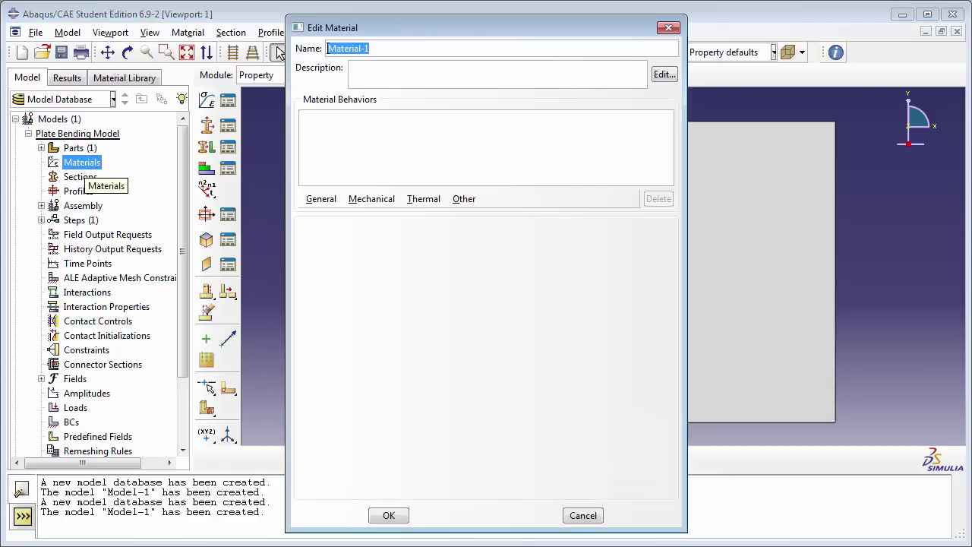
text(AISI 1005 Steel)
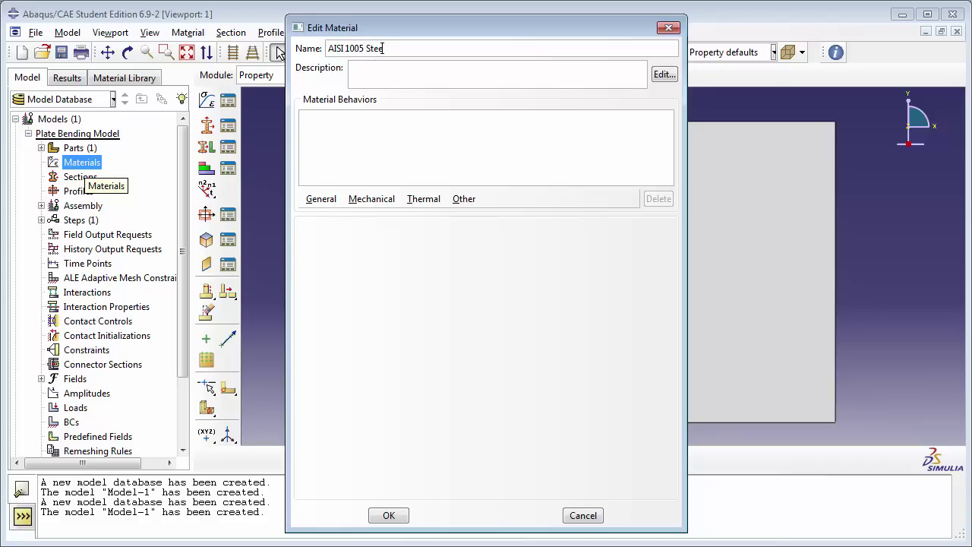
click(320, 199)
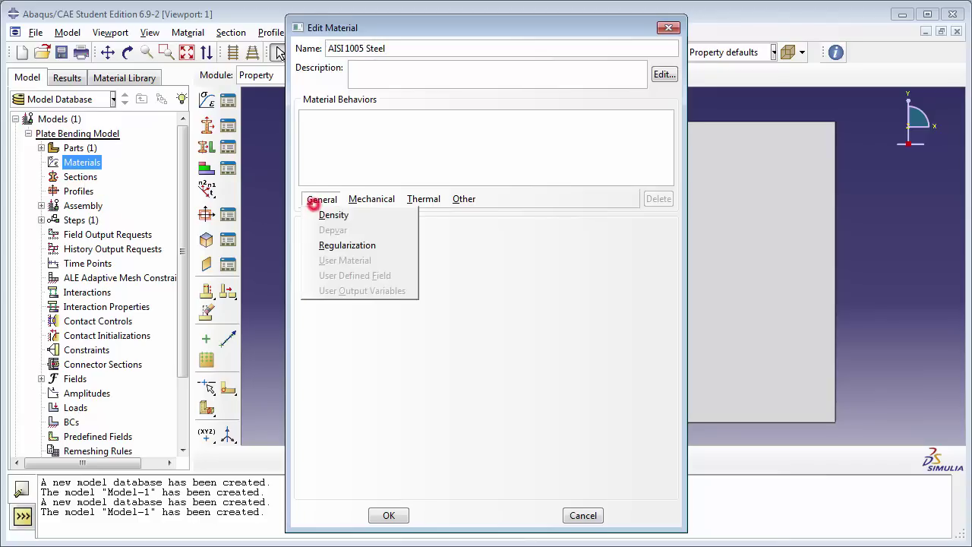
click(322, 214)
click(341, 326)
text(7872)
click(410, 369)
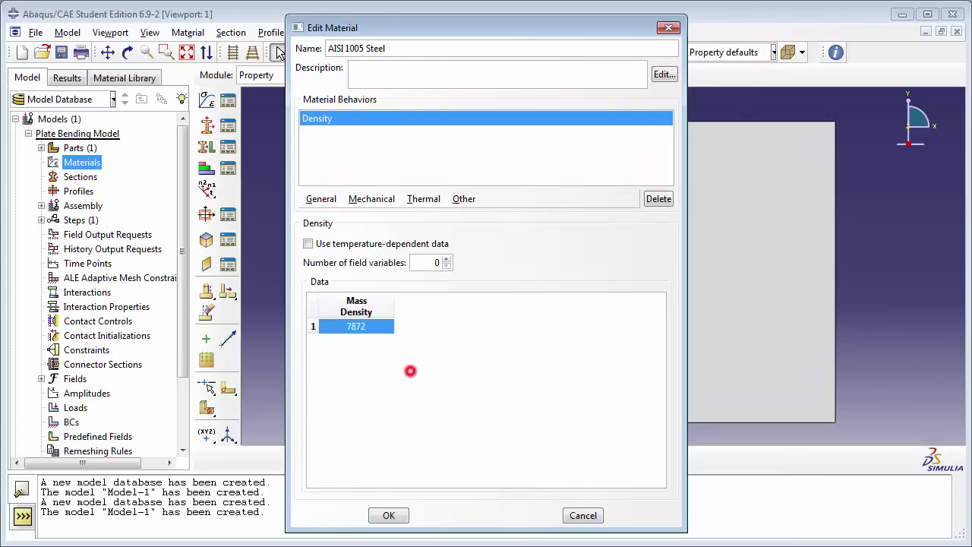
Step: Add isotropic elastic behavior with Young's modulus 200E9 and Poisson's ratio 0.29, and save the material
click(352, 200)
mouse_move(360, 210)
click(565, 214)
click(363, 404)
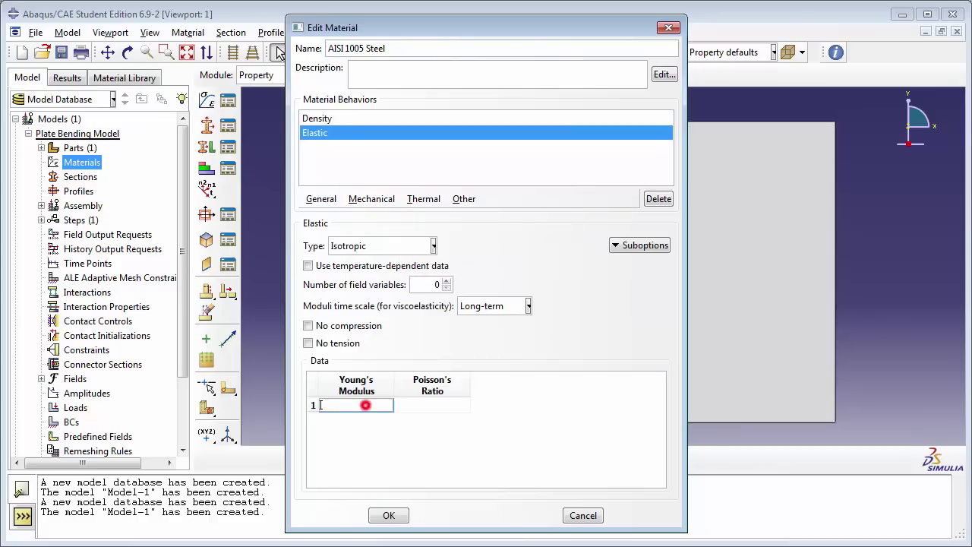
text(200E9)
key(Tab)
text(0.29)
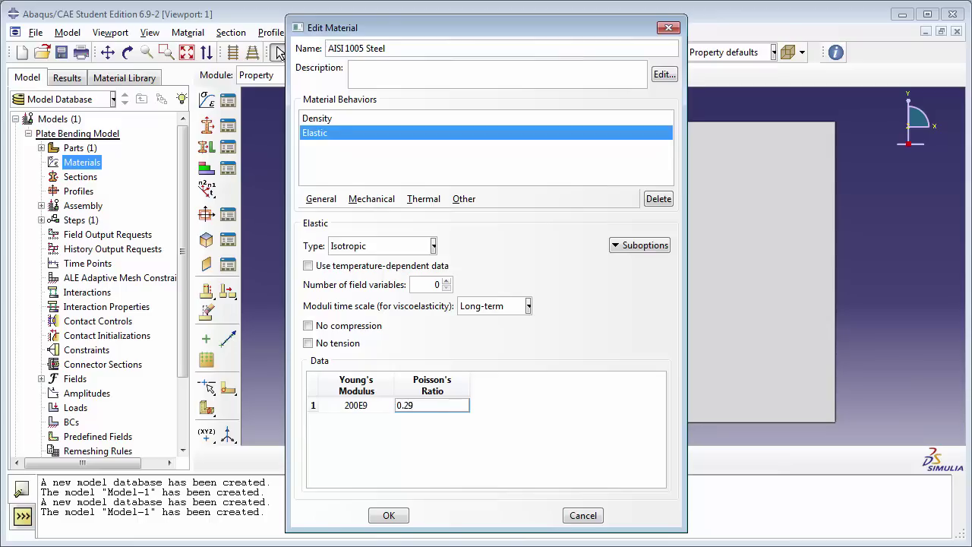
click(403, 426)
click(396, 510)
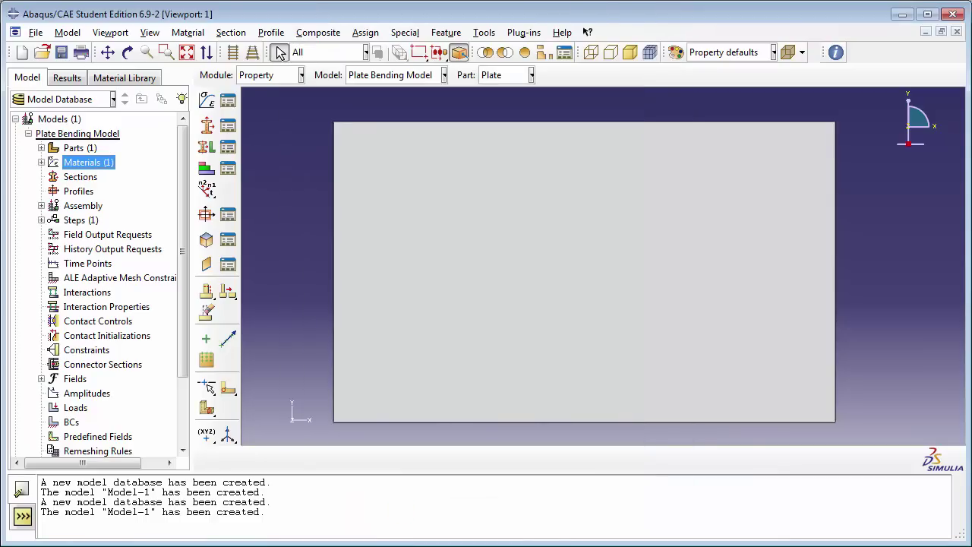
Step: Create a homogeneous shell section named Plate Section
double_click(137, 178)
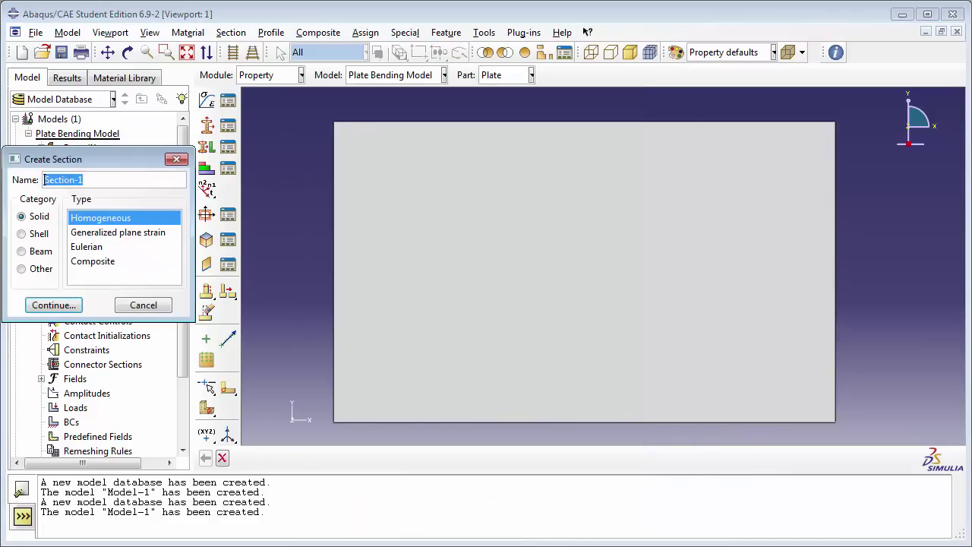
text(Plate Section)
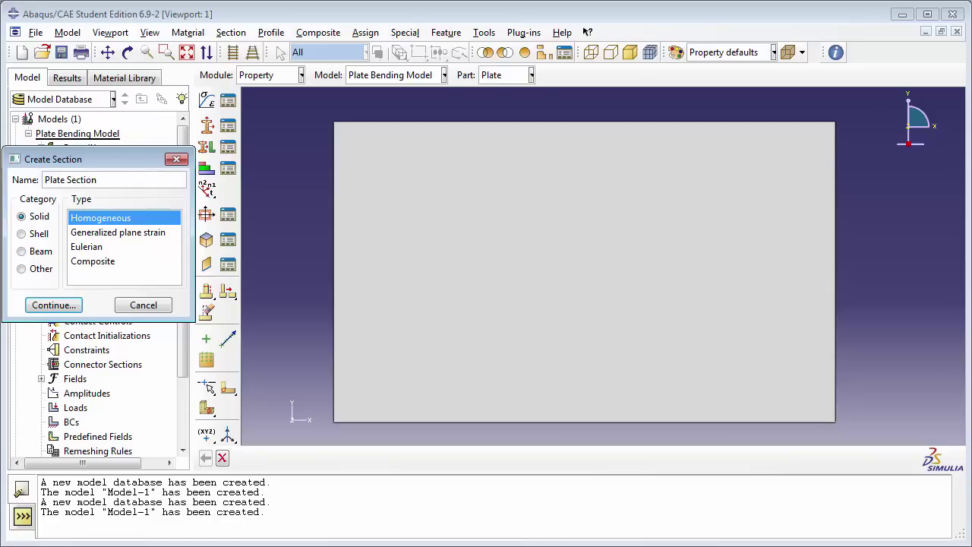
click(22, 234)
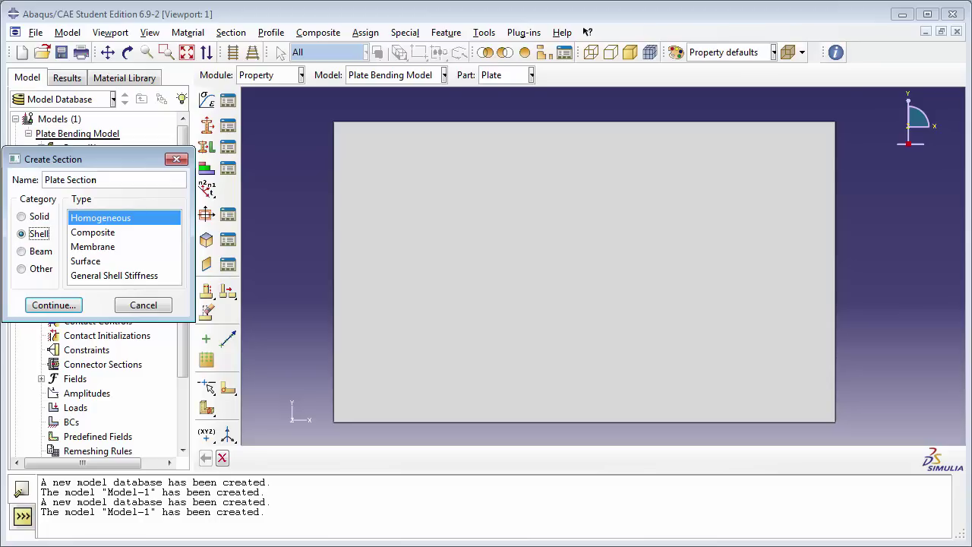
click(90, 218)
click(65, 304)
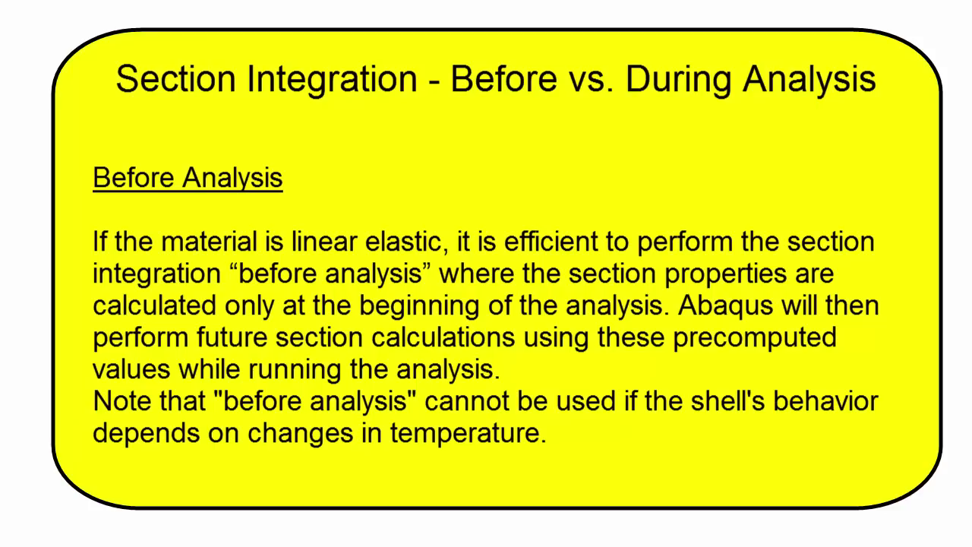
key(Right)
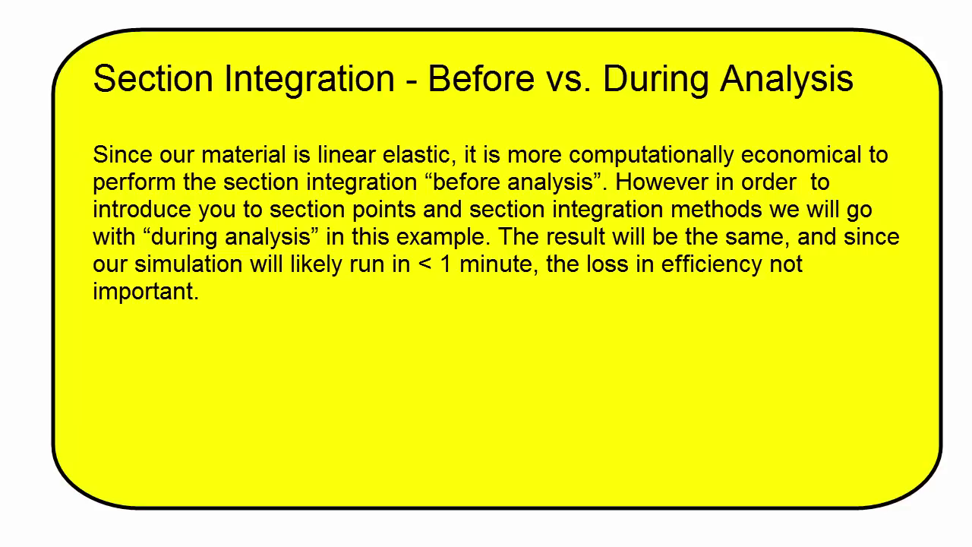
Step: Define Plate Section with integration during analysis, shell thickness 0.1, material AISI 1005 Steel and the Simpson thickness integration rule
click(101, 149)
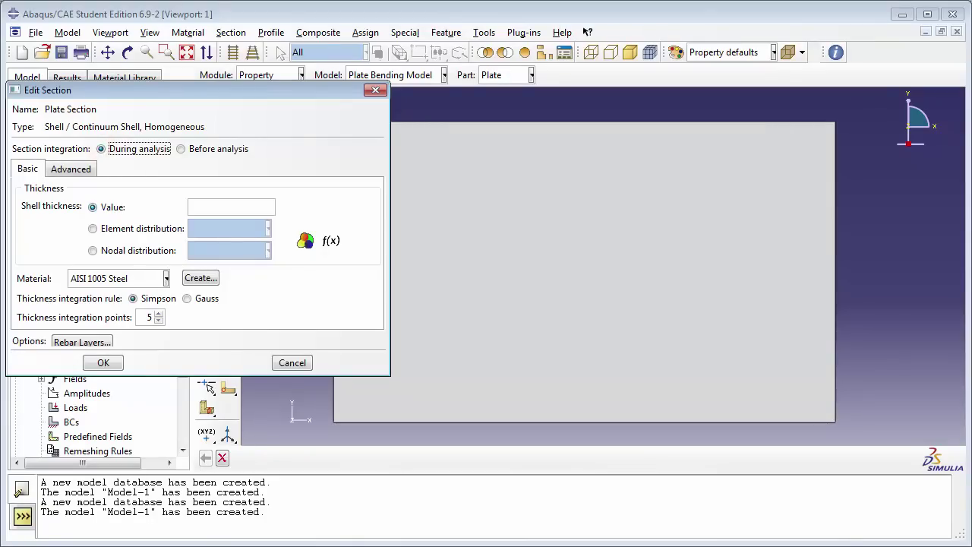
click(201, 206)
text(0.1)
click(135, 278)
click(126, 295)
click(131, 298)
click(112, 363)
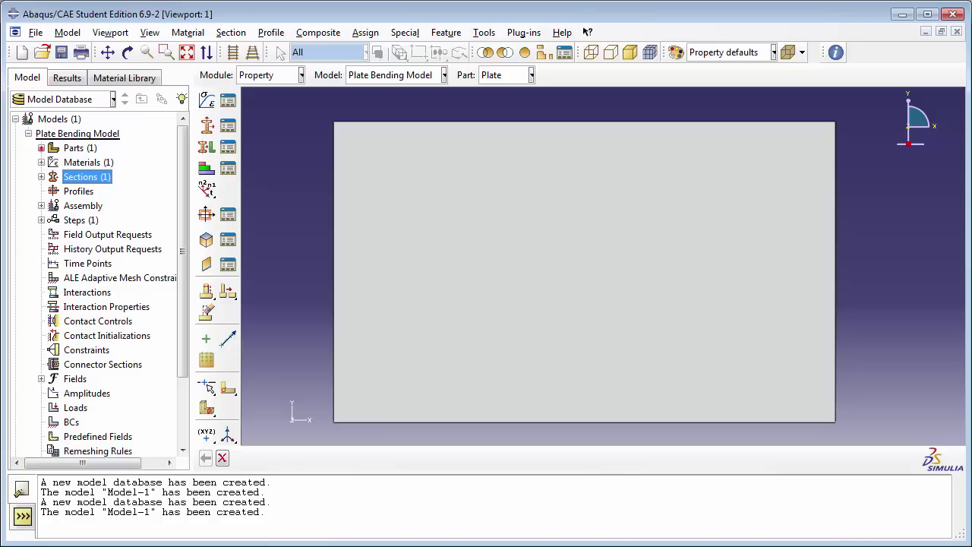
Step: Assign Plate Section to the entire plate face with the shell offset defined at the middle surface
click(41, 148)
click(54, 162)
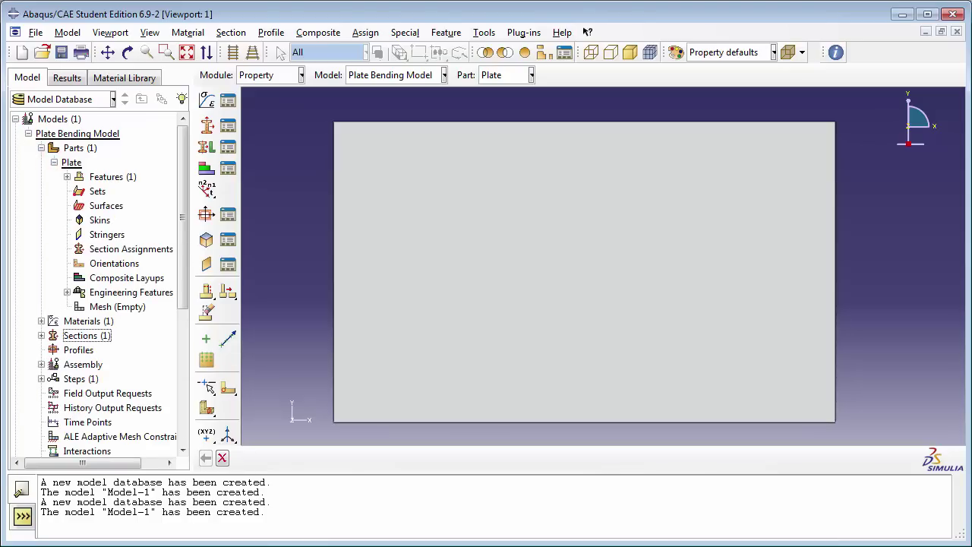
double_click(114, 249)
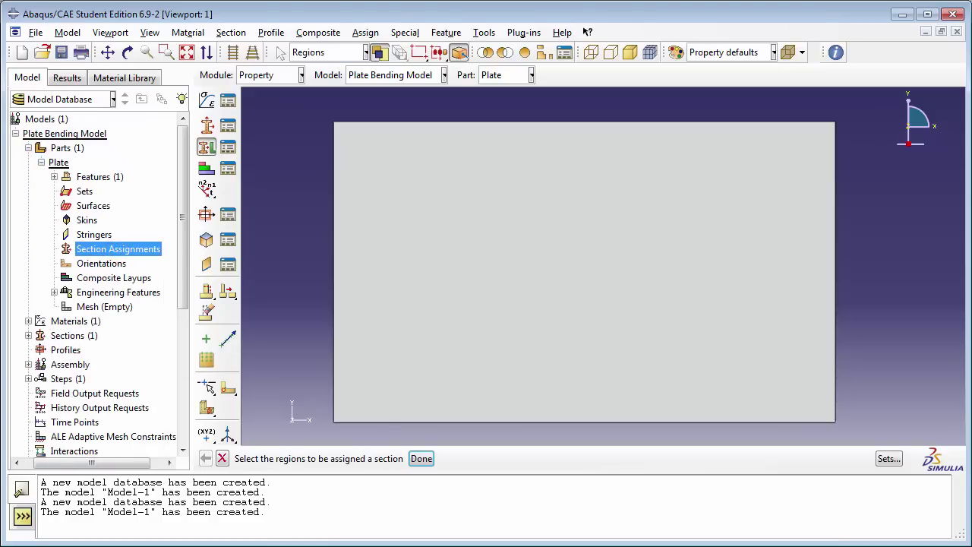
drag(299, 106, 887, 433)
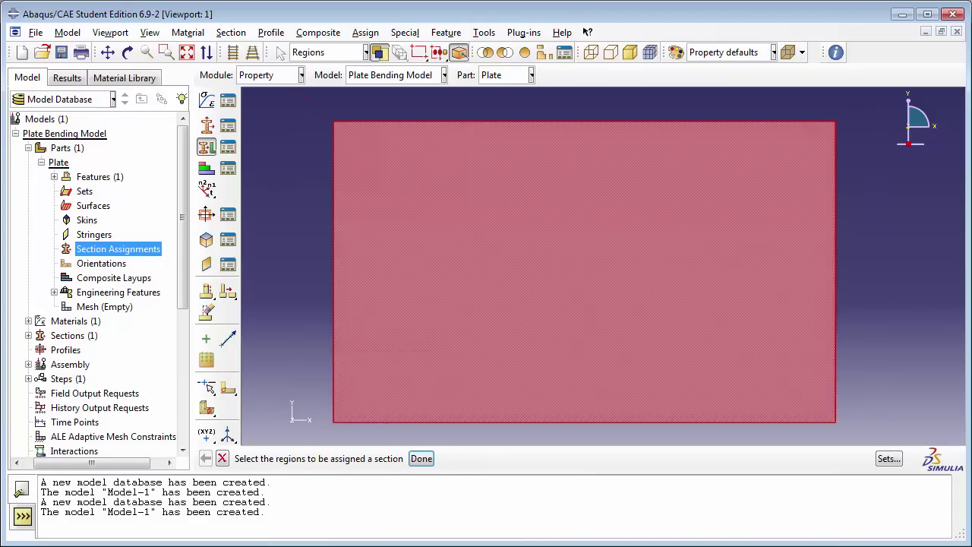
click(420, 458)
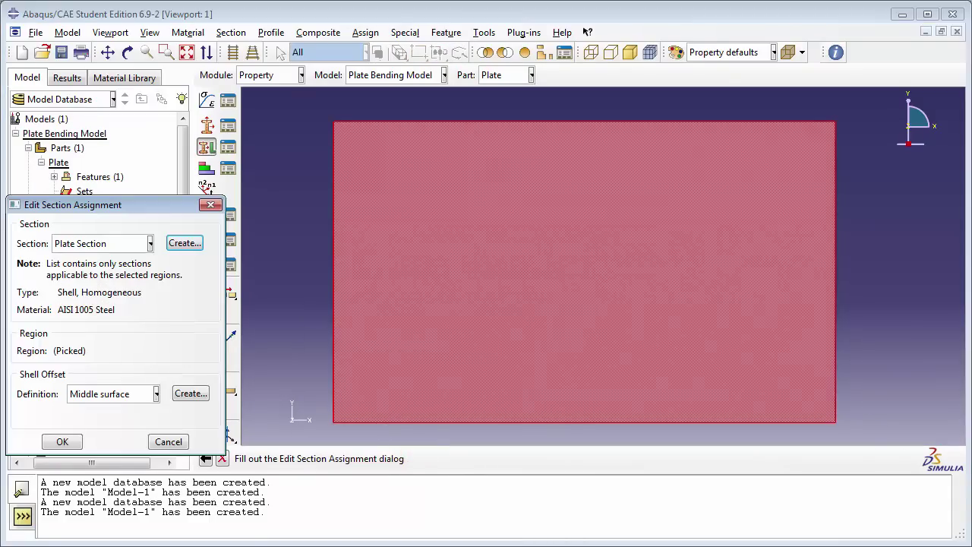
click(122, 240)
click(122, 240)
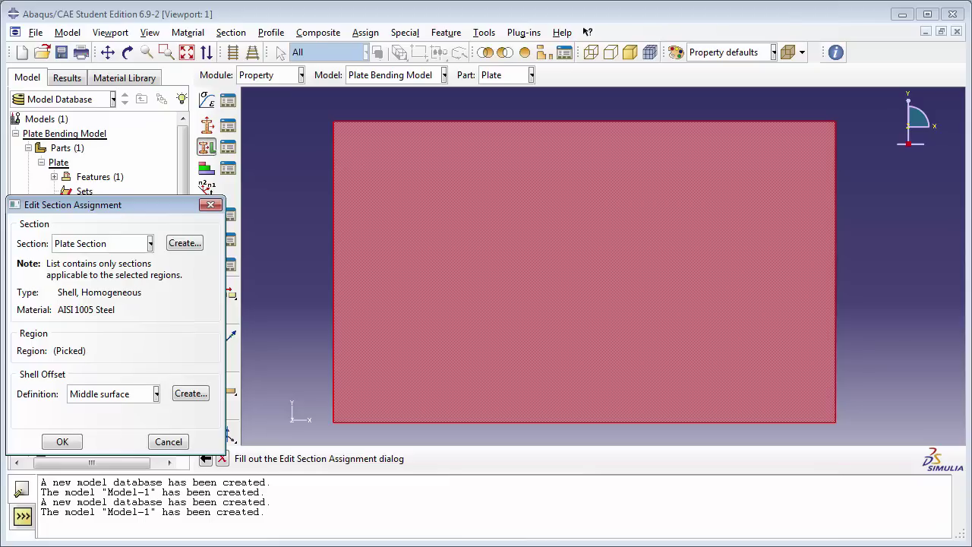
click(102, 393)
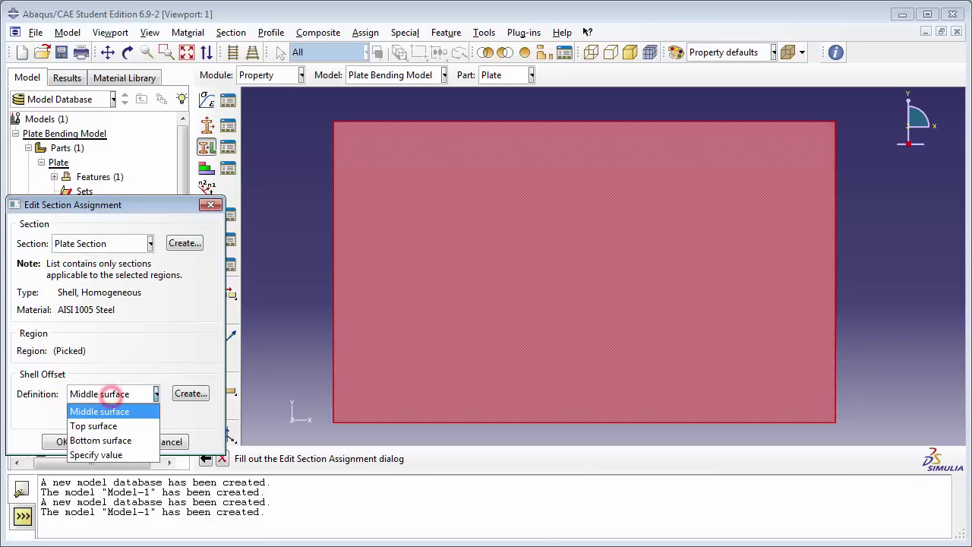
click(125, 412)
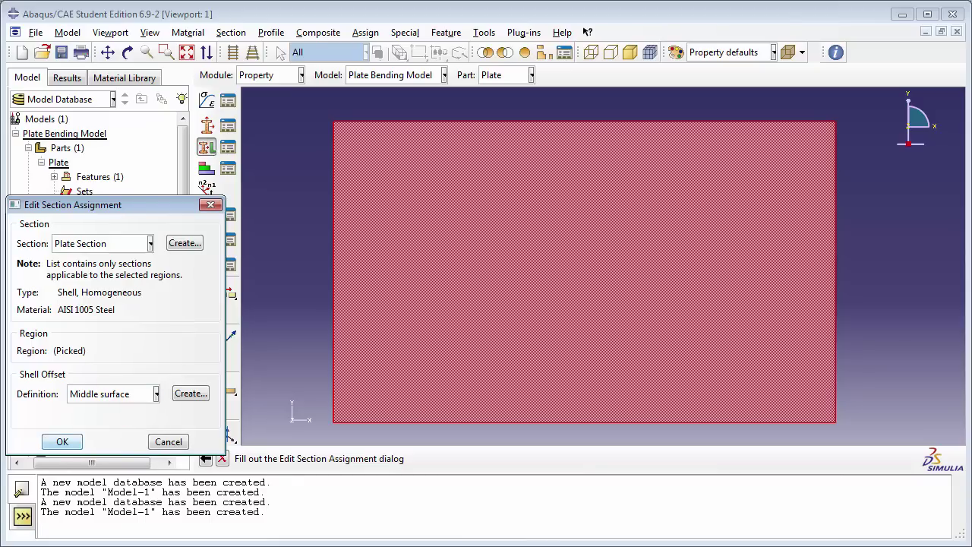
click(63, 441)
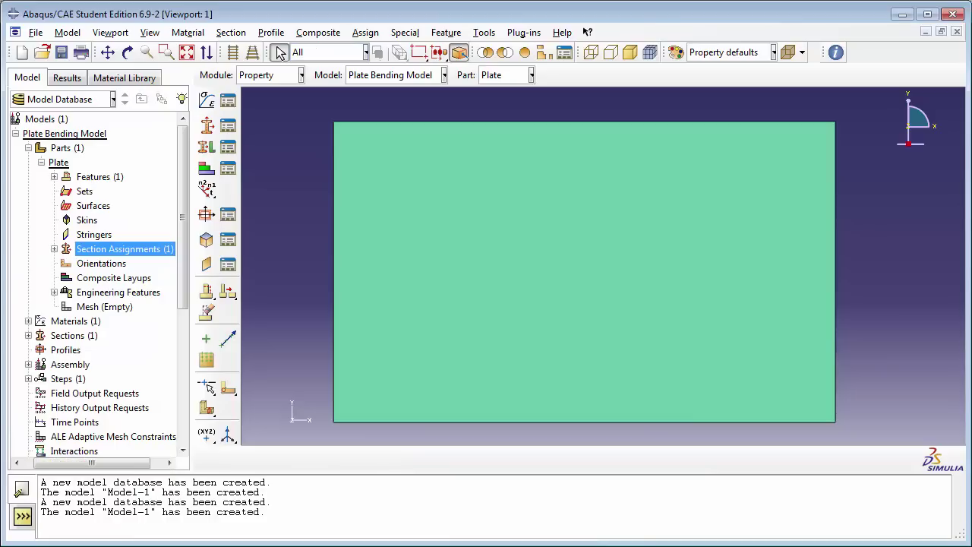
Step: Create a dependent instance of the Plate part, meshed on the part, in the assembly
click(41, 161)
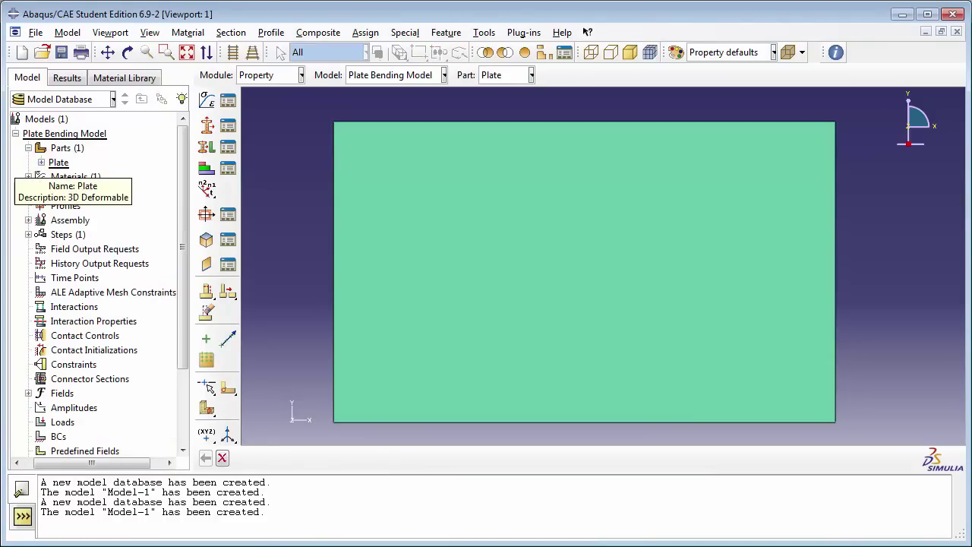
click(60, 219)
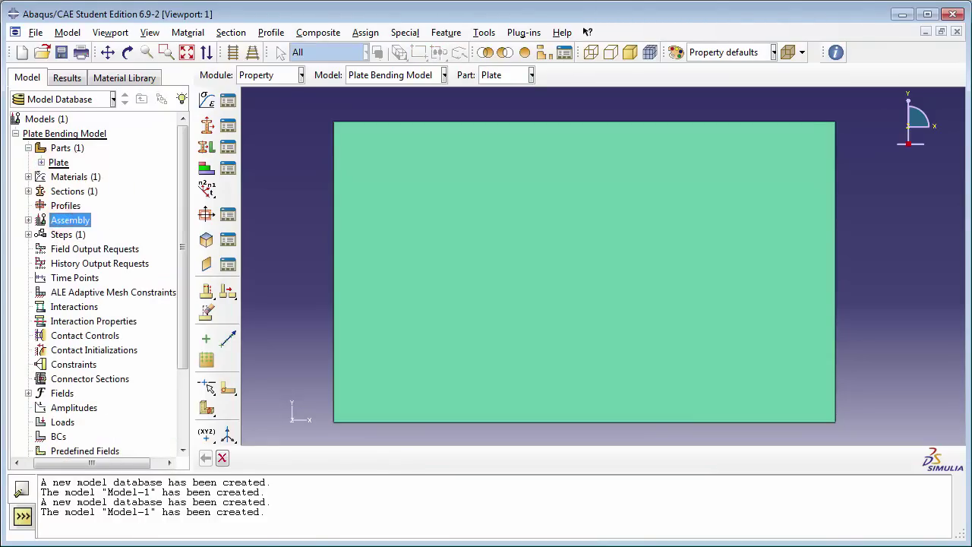
click(29, 219)
double_click(69, 234)
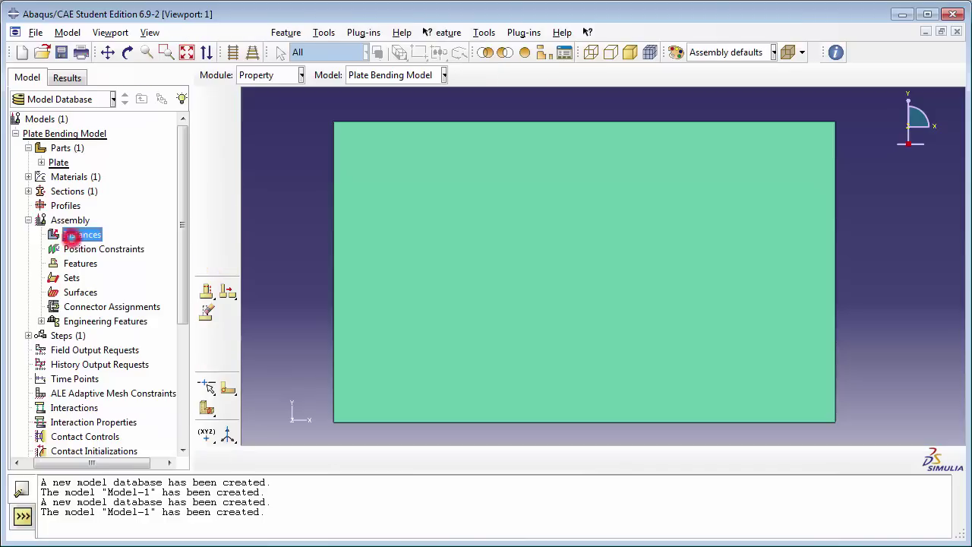
click(35, 272)
click(56, 365)
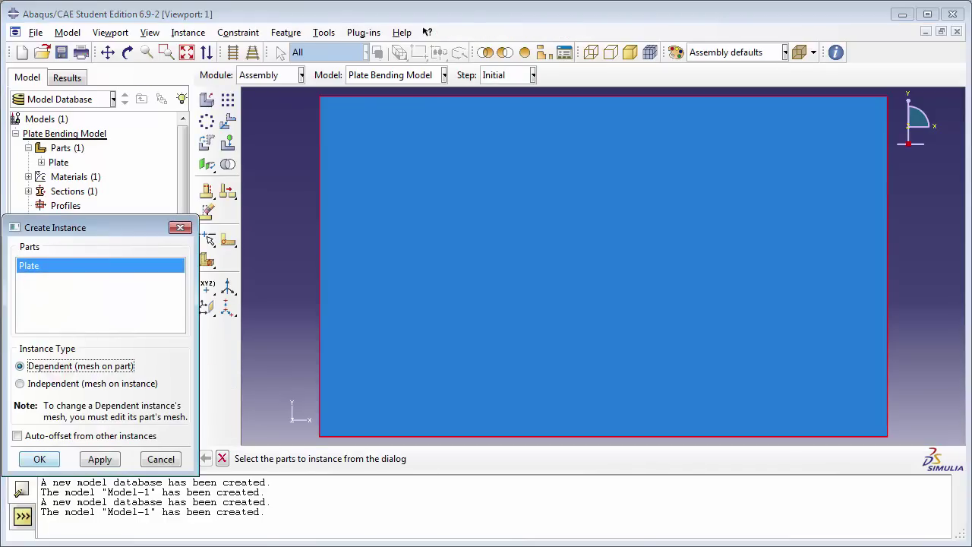
click(40, 459)
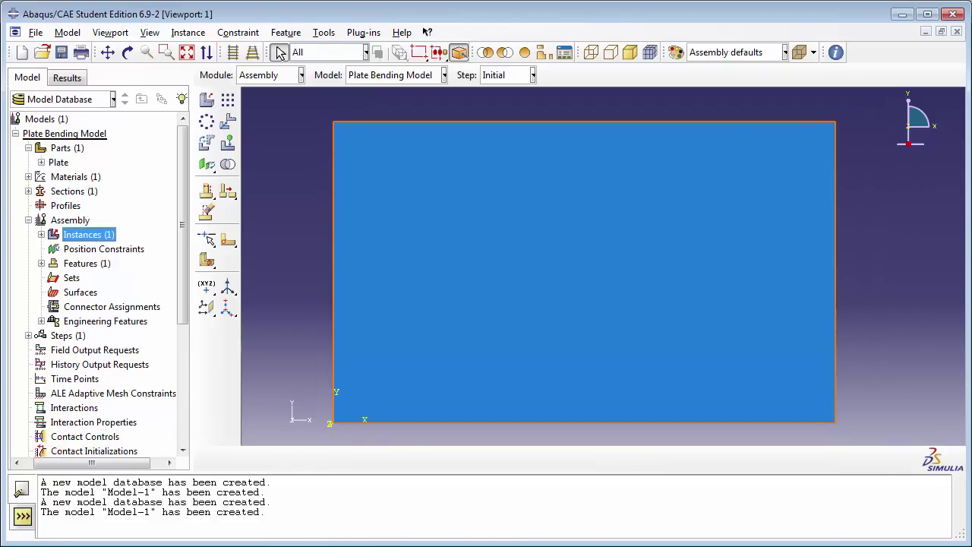
Step: Create a Static, General analysis step named Load Step after the Initial step
double_click(68, 335)
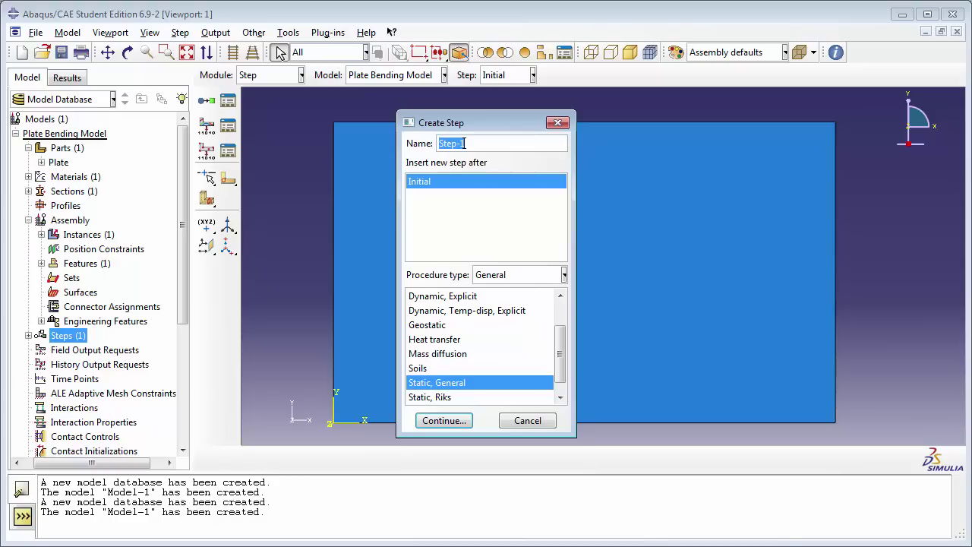
text(Load Step)
click(453, 386)
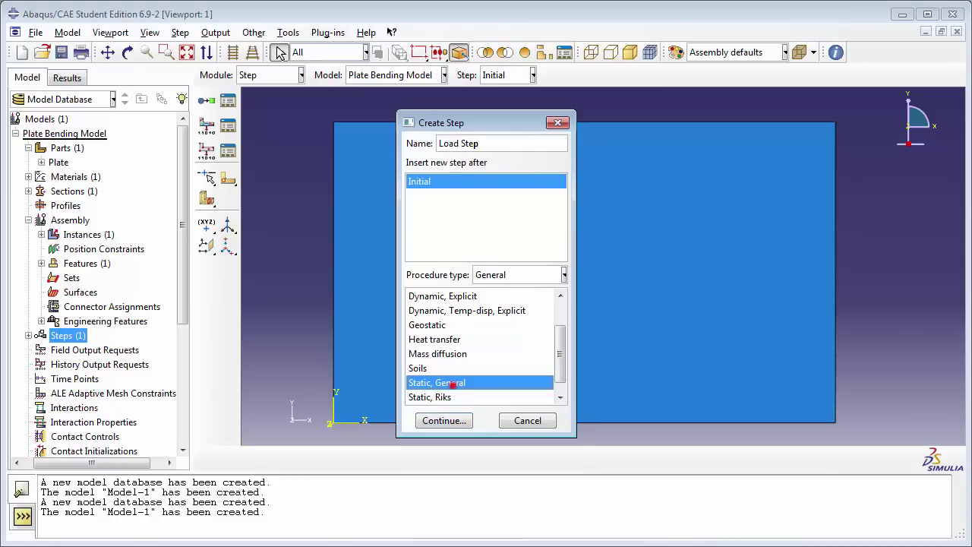
click(444, 420)
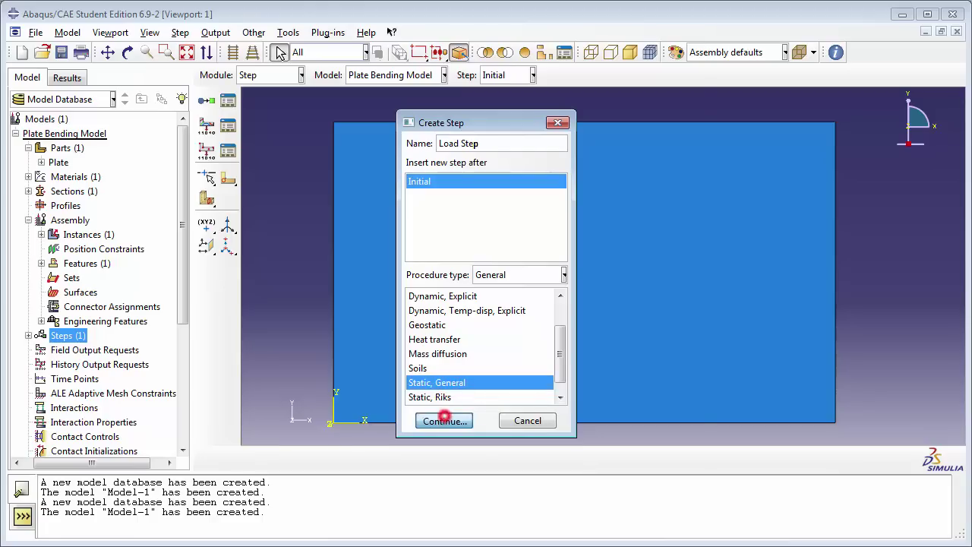
Step: Give Load Step the description "Apply concentrated forces in this step", turn on Nlgeom, and save the step
click(387, 135)
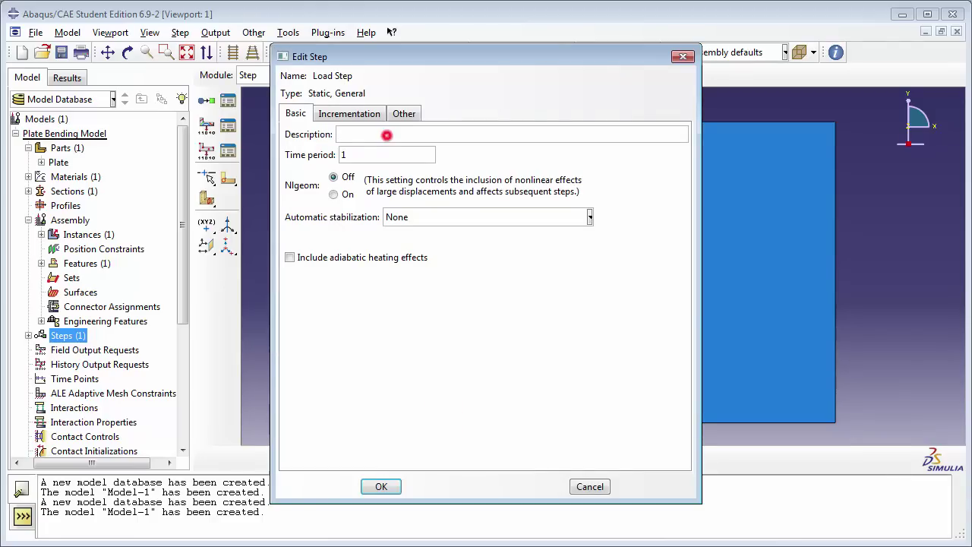
text(Apply concentrated forces in)
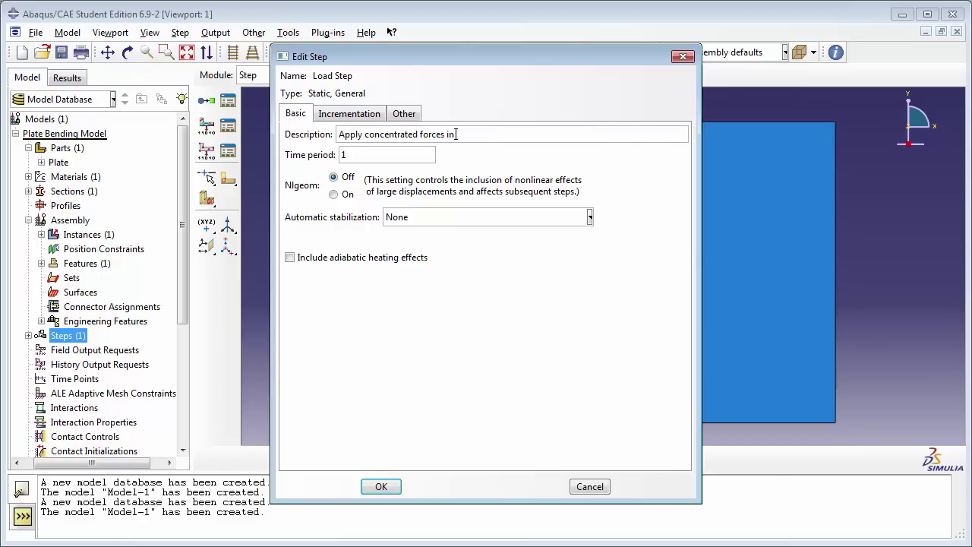
text( this step)
click(372, 154)
click(333, 194)
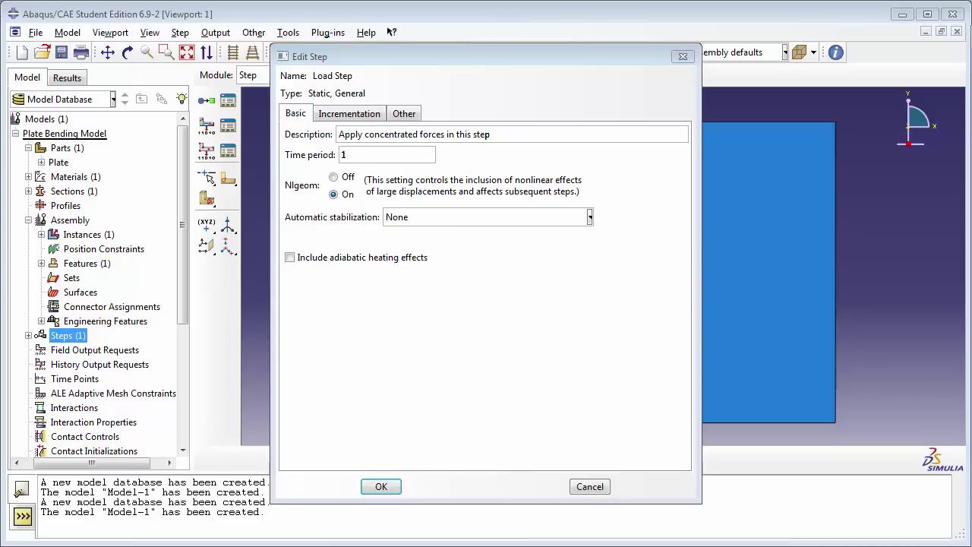
click(381, 486)
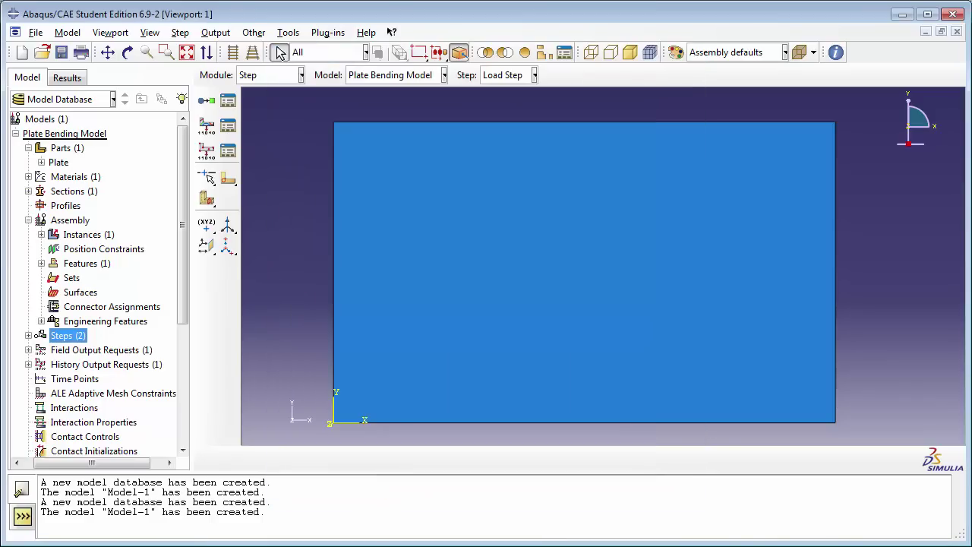
Step: Rename the field output request F-Output-1 to Output Stresses and Displacements
click(28, 350)
click(63, 363)
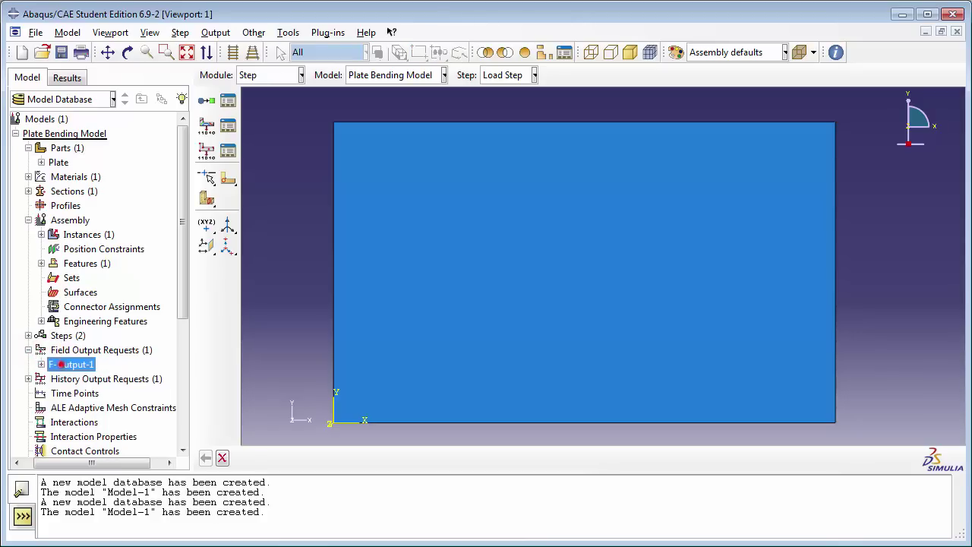
right_click(61, 364)
click(98, 419)
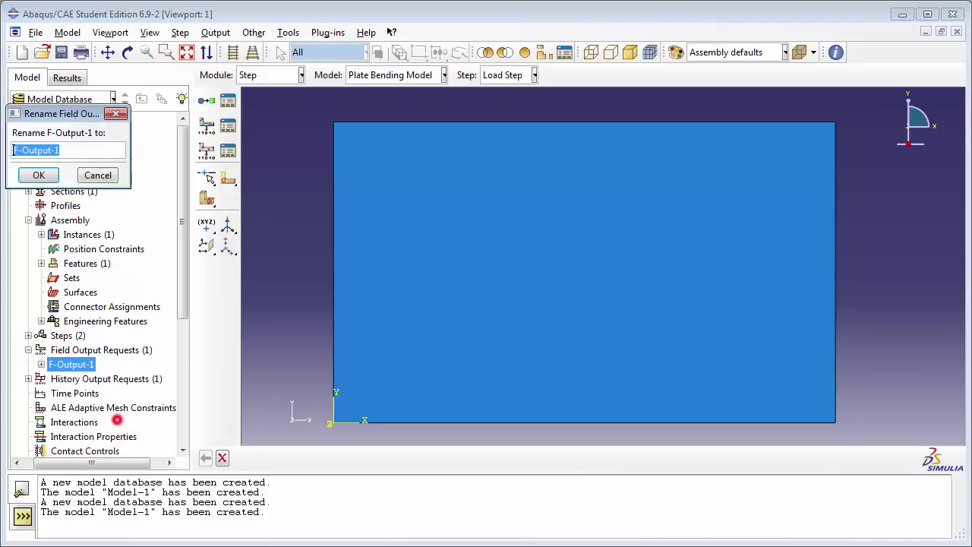
text(O)
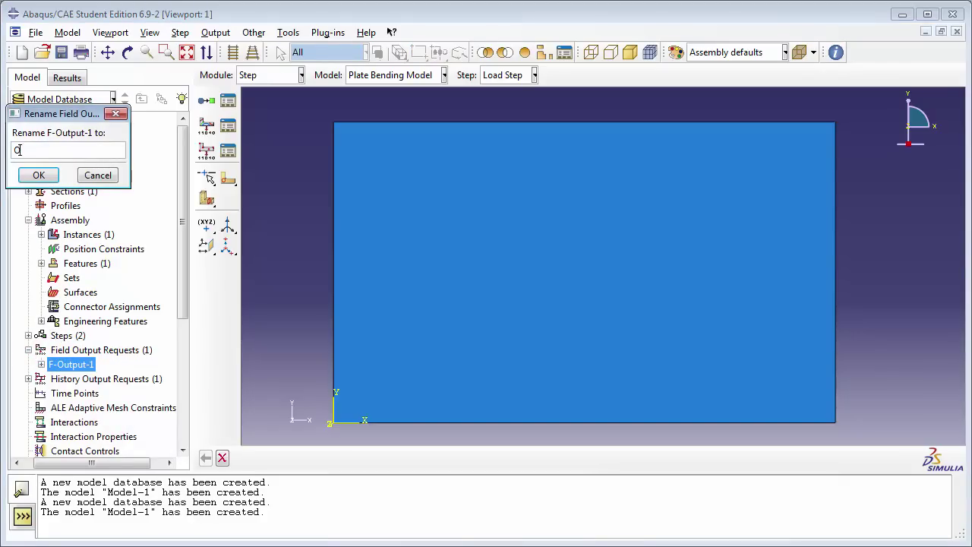
text(utput Stresses and Displacements)
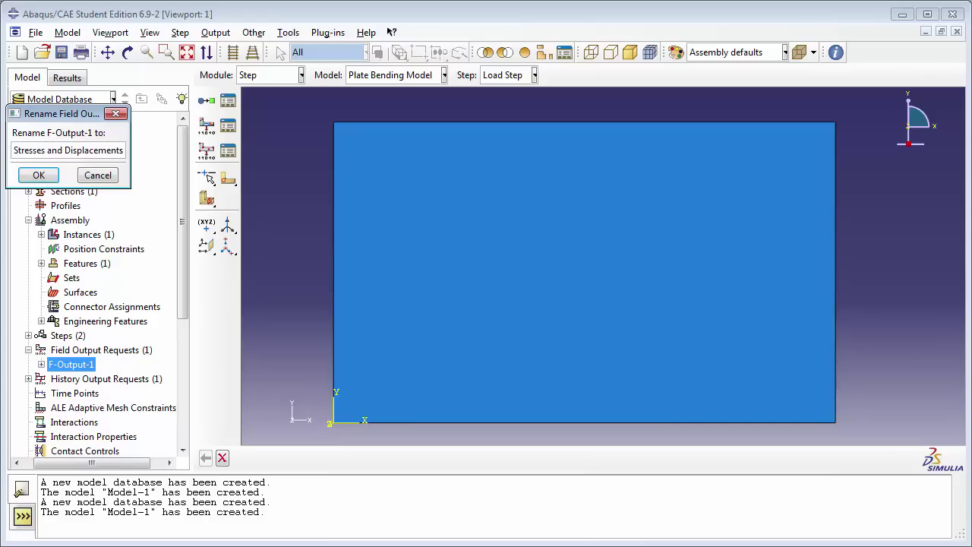
click(34, 175)
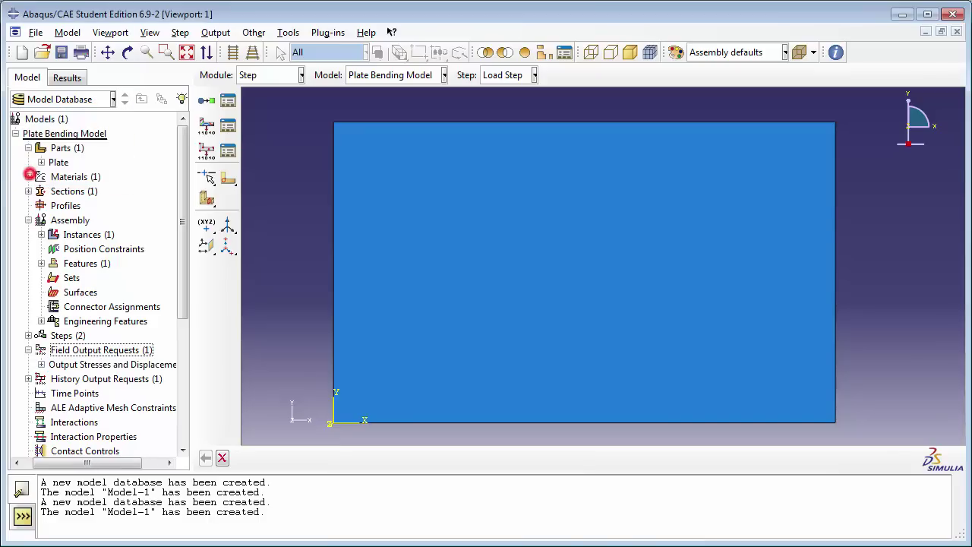
Step: Exclude all strain variables from the Output Stresses and Displacements field output request
double_click(65, 365)
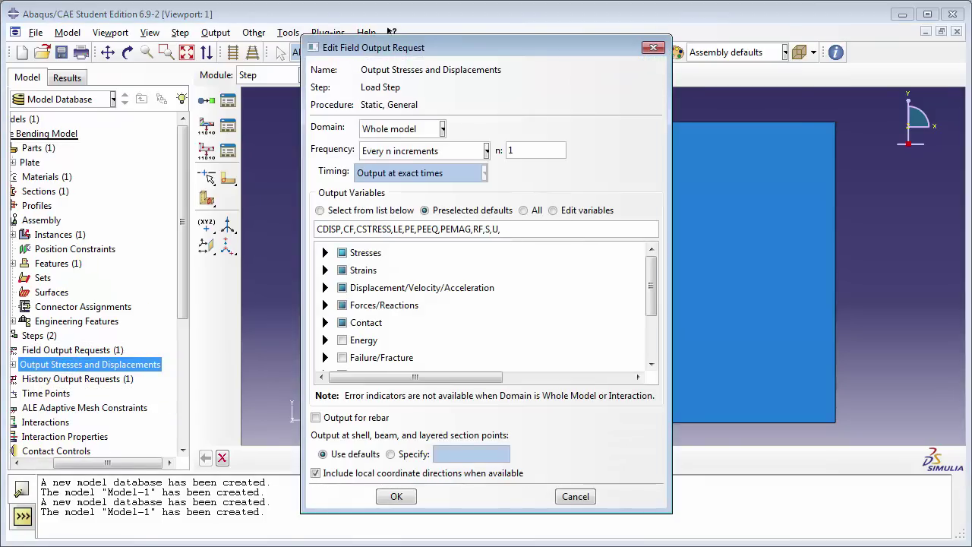
click(325, 252)
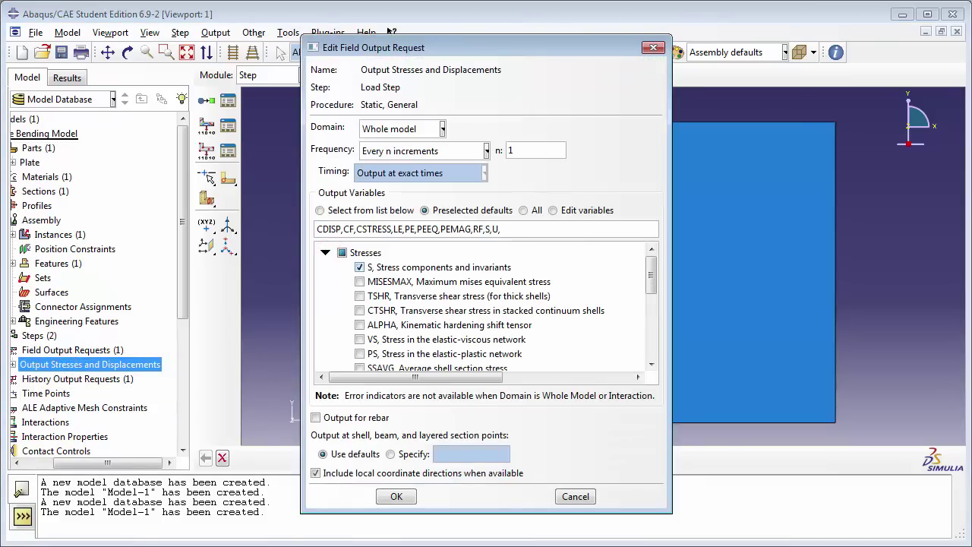
click(325, 252)
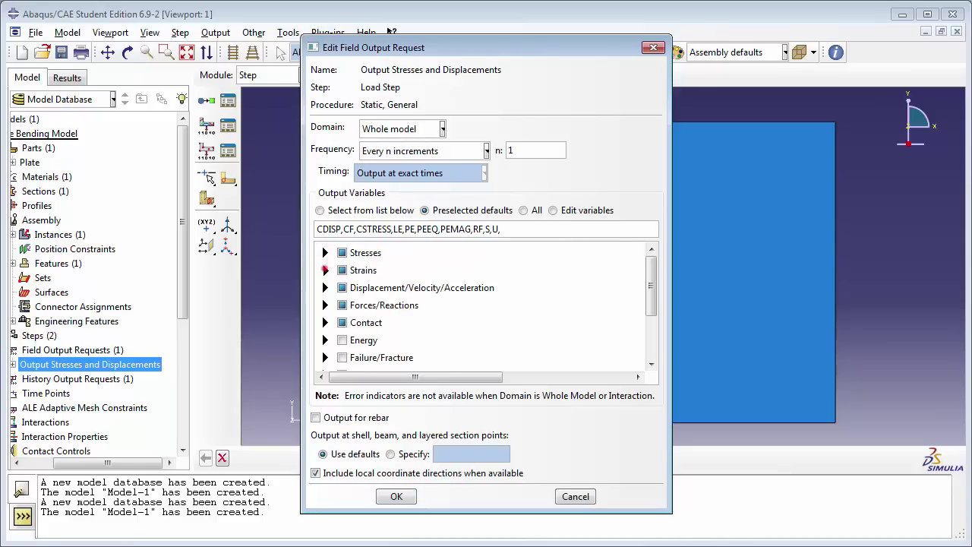
click(325, 269)
click(342, 269)
click(325, 270)
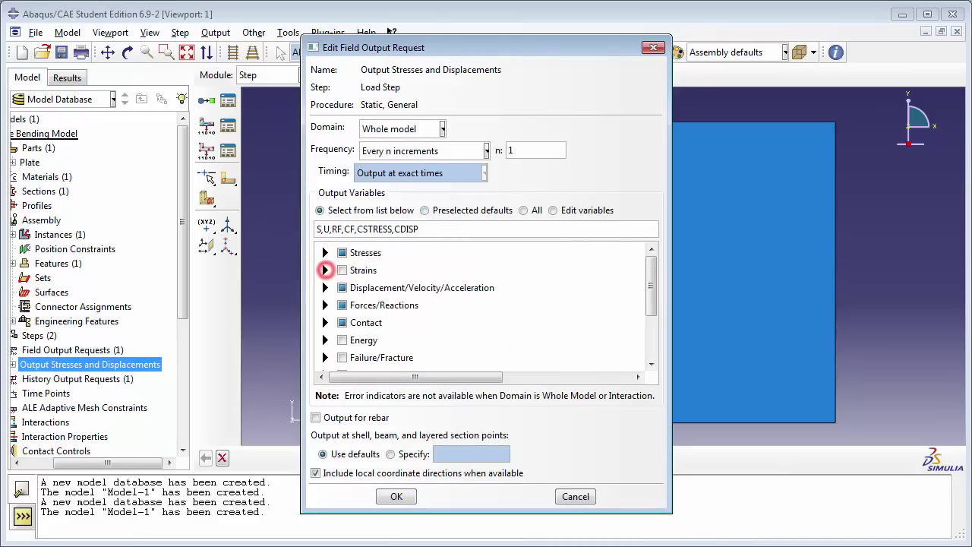
Step: Exclude the Forces/Reactions and Contact variables from the field output request, keeping only S and U, and save it
click(325, 287)
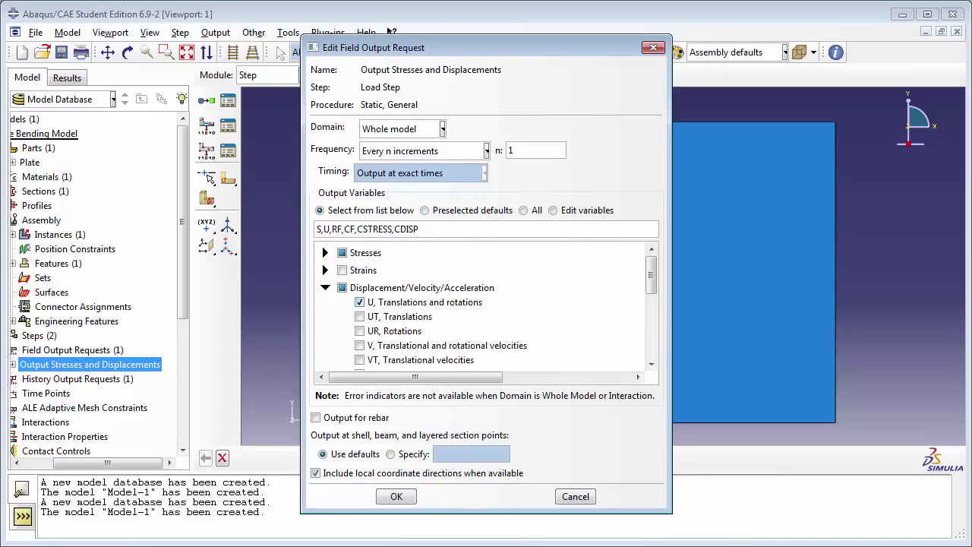
scroll(486, 312, down, 3)
scroll(486, 312, up, 3)
click(325, 287)
click(342, 305)
click(342, 322)
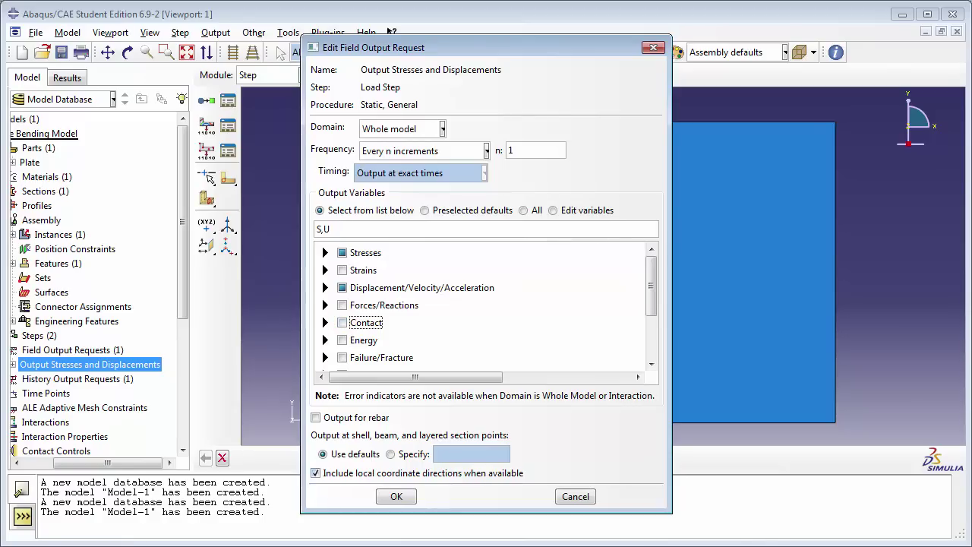
click(396, 492)
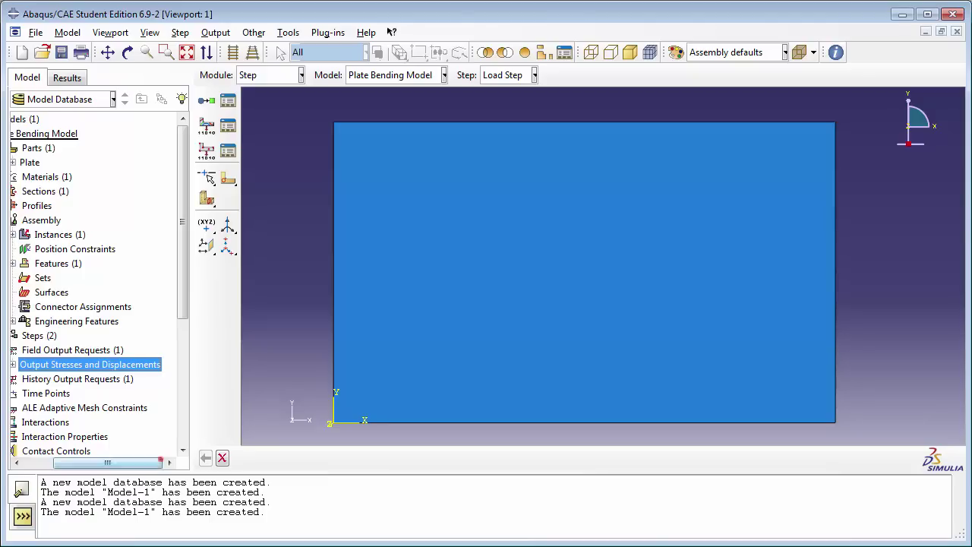
Step: Delete the history output request H-Output-1 from the Plate Bending Model
drag(160, 461, 130, 462)
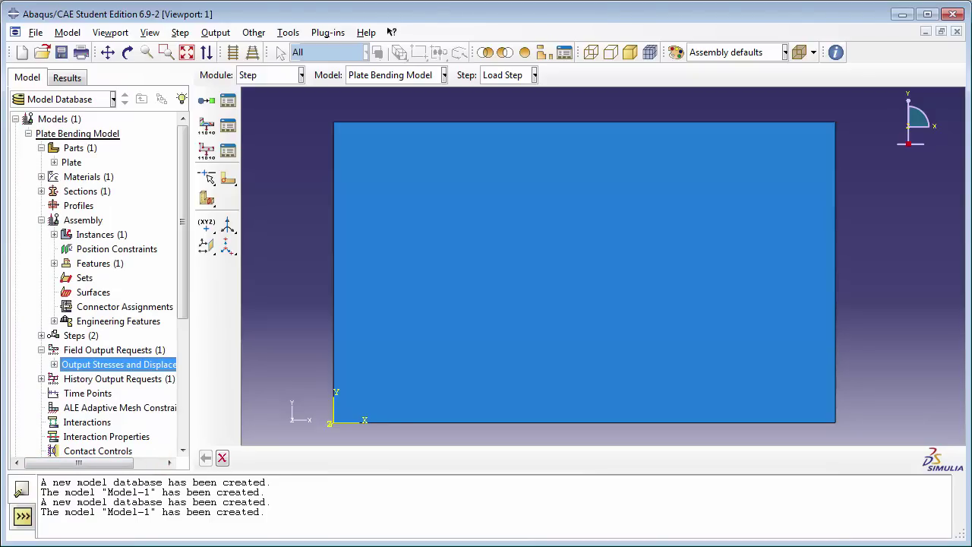
click(41, 378)
click(85, 393)
right_click(91, 393)
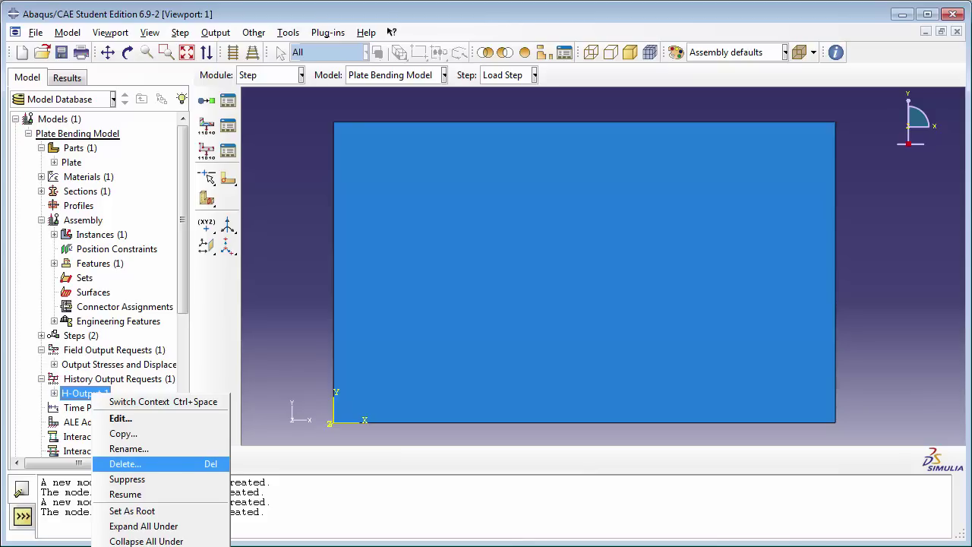
click(126, 463)
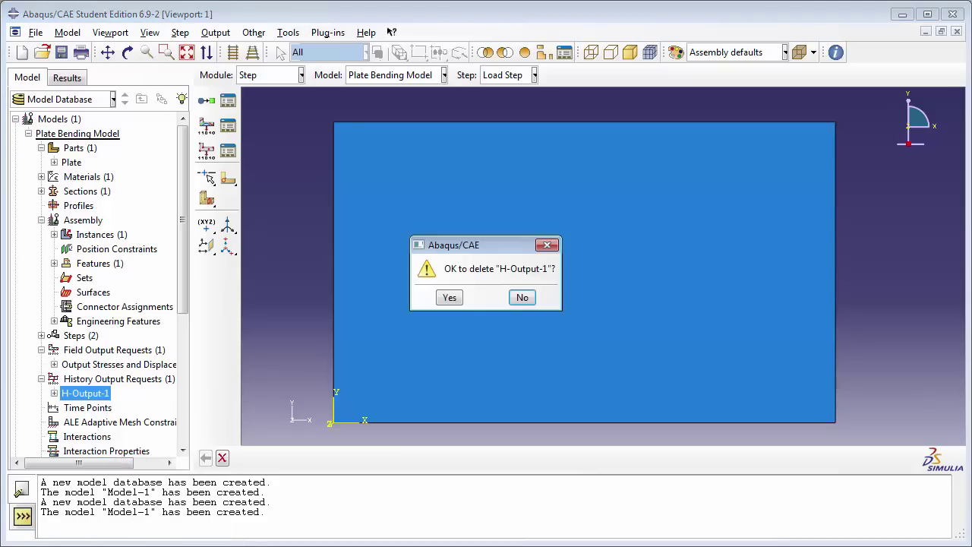
click(448, 297)
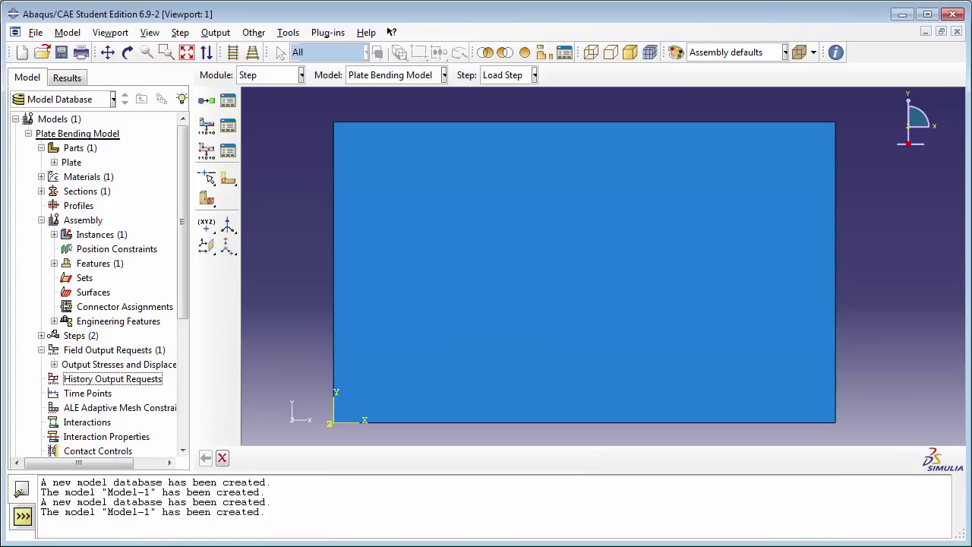
Step: Create a mechanical Displacement/Rotation boundary condition named Fix Edge in the Initial step
click(41, 219)
scroll(43, 220, down, 3)
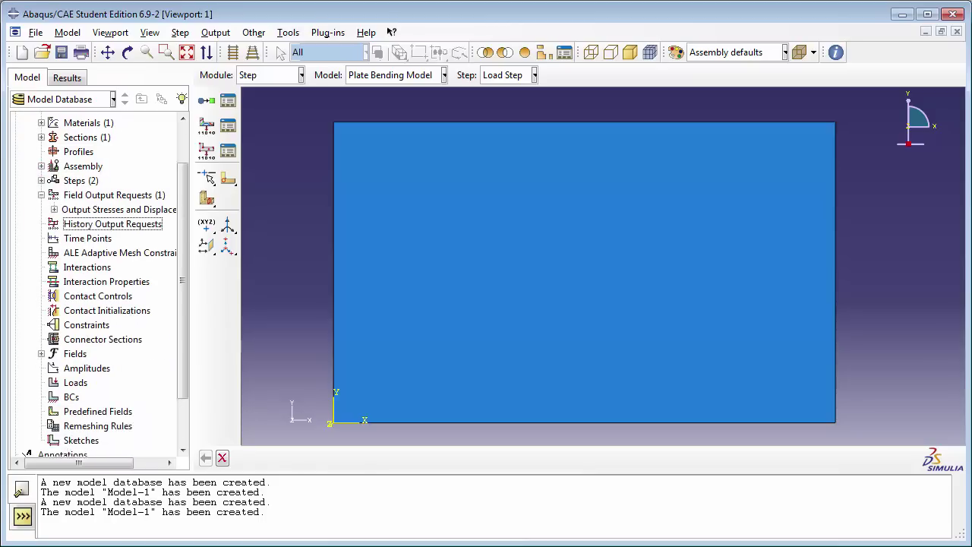
double_click(70, 334)
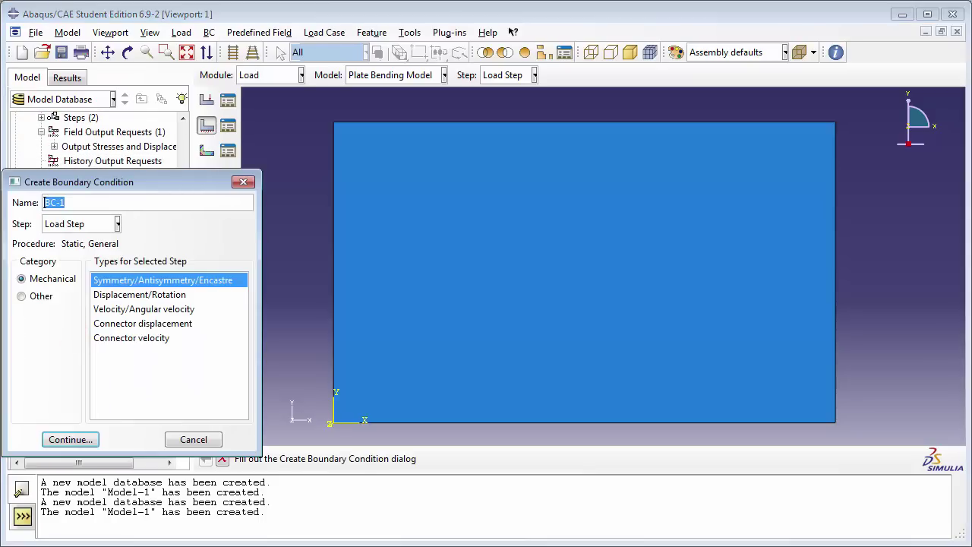
text(Fix)
text(Edge)
click(82, 223)
click(81, 238)
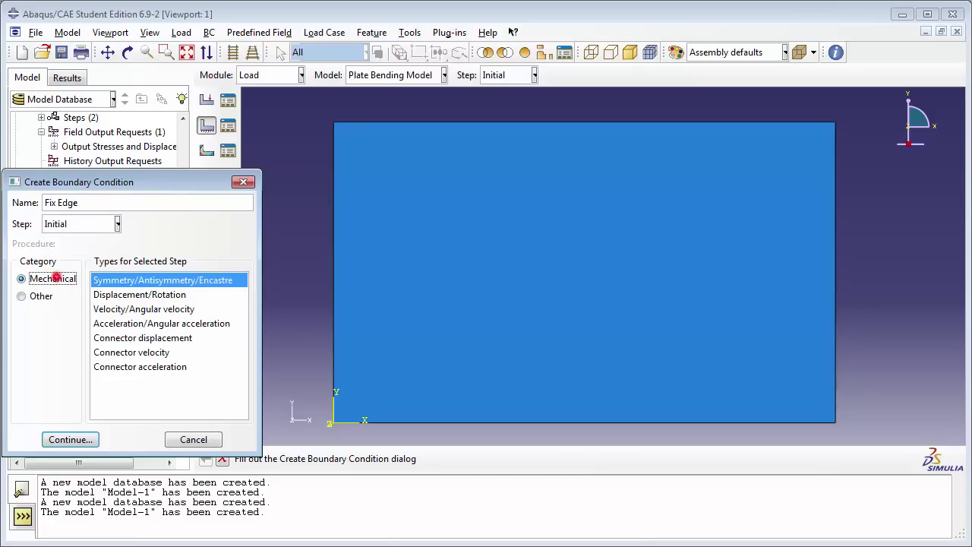
click(126, 294)
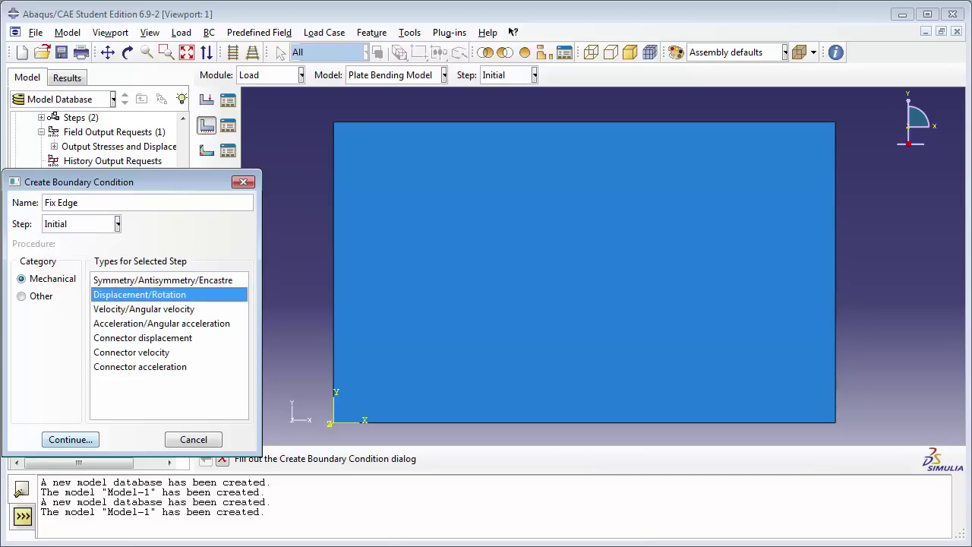
click(71, 439)
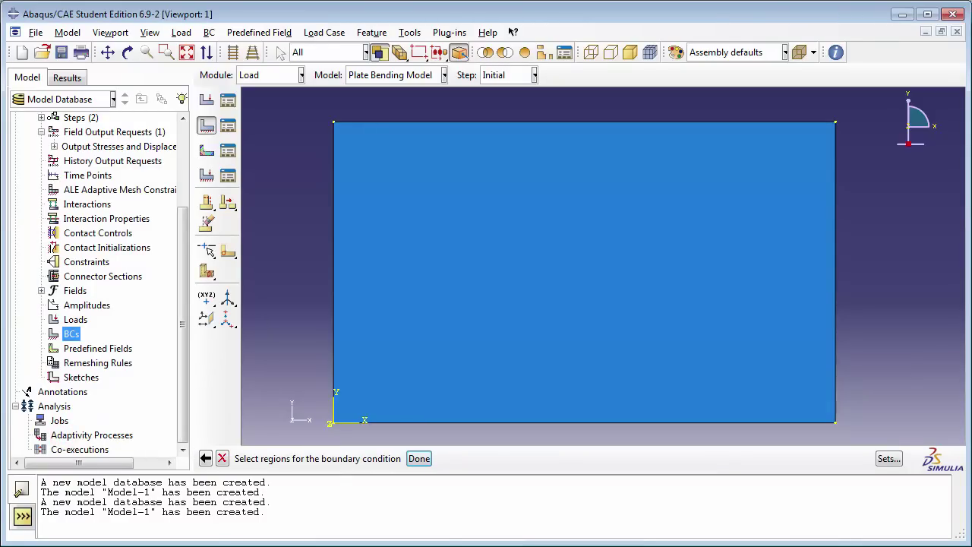
Step: Assign Fix Edge to the plate's left edge and constrain U1, U2, U3, UR1, UR2 and UR3
click(334, 331)
click(419, 458)
click(155, 321)
click(154, 338)
click(154, 356)
click(154, 372)
click(154, 390)
click(154, 408)
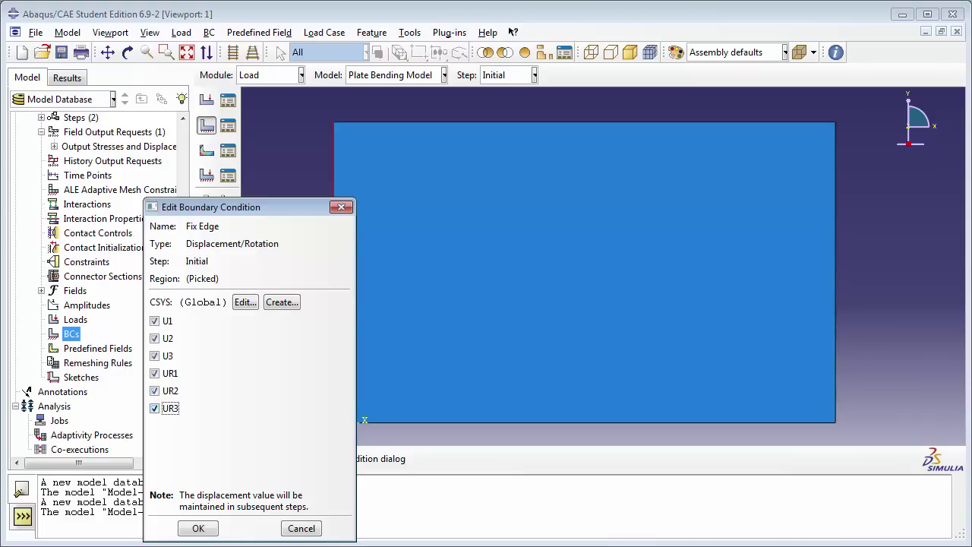